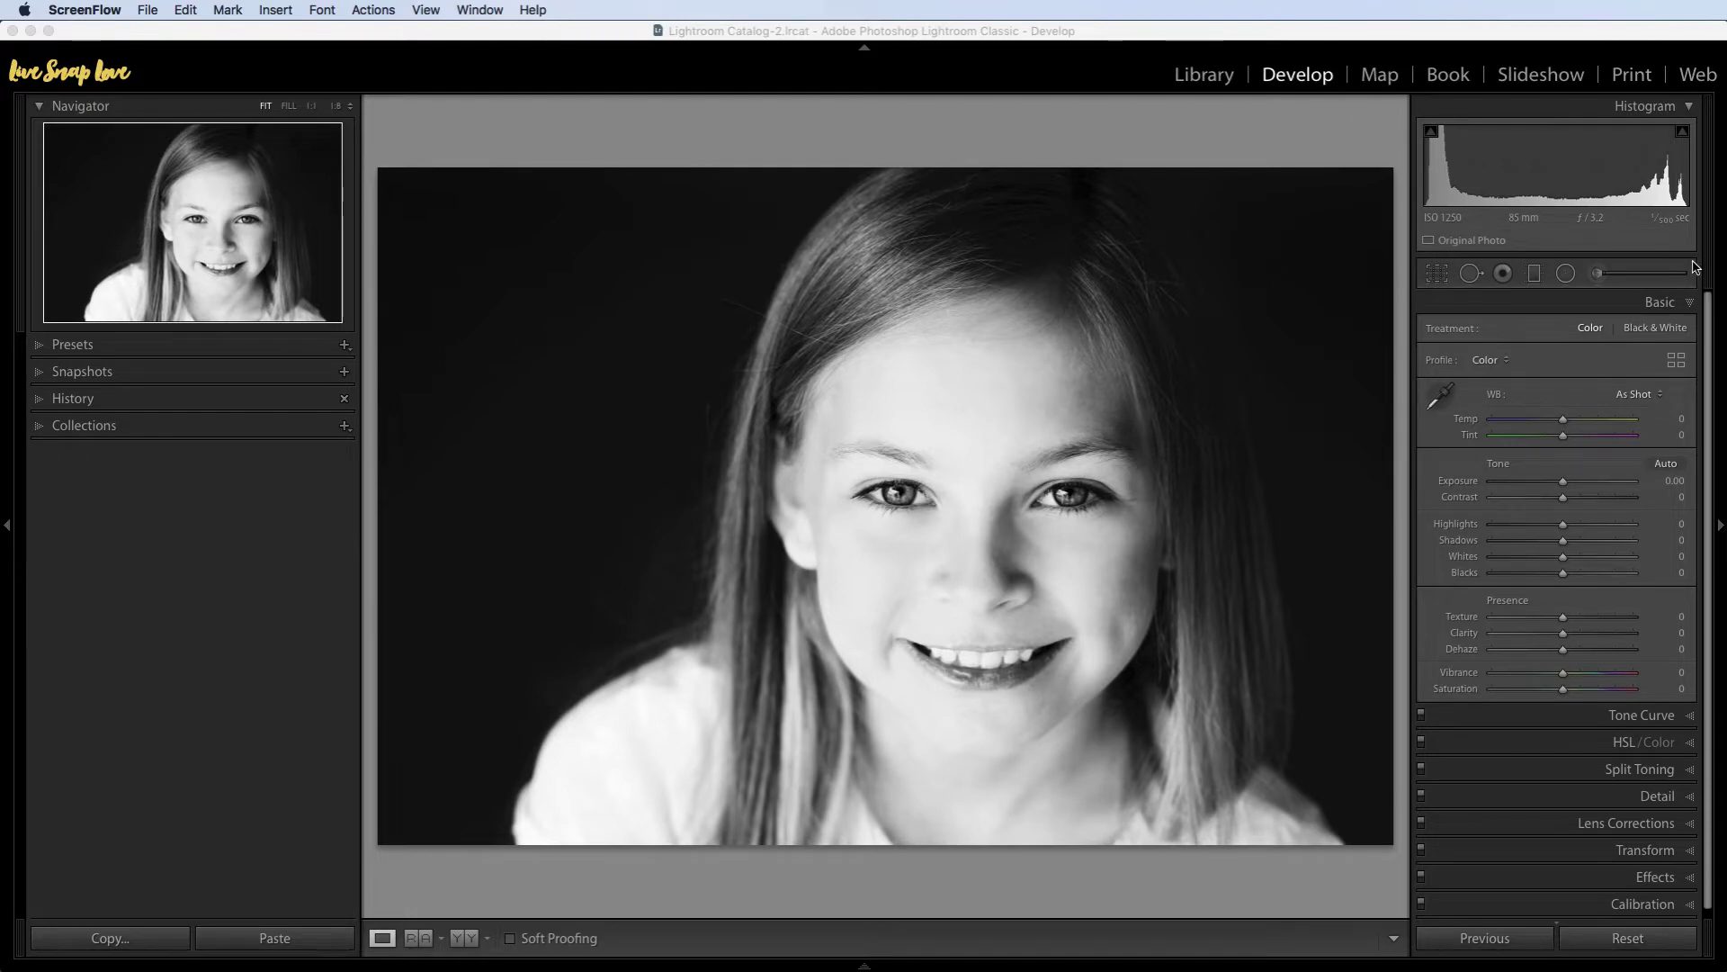
# Open the Crop tool and set the aspect ratio to a square 1 x 1.
pyautogui.click(1431, 279)
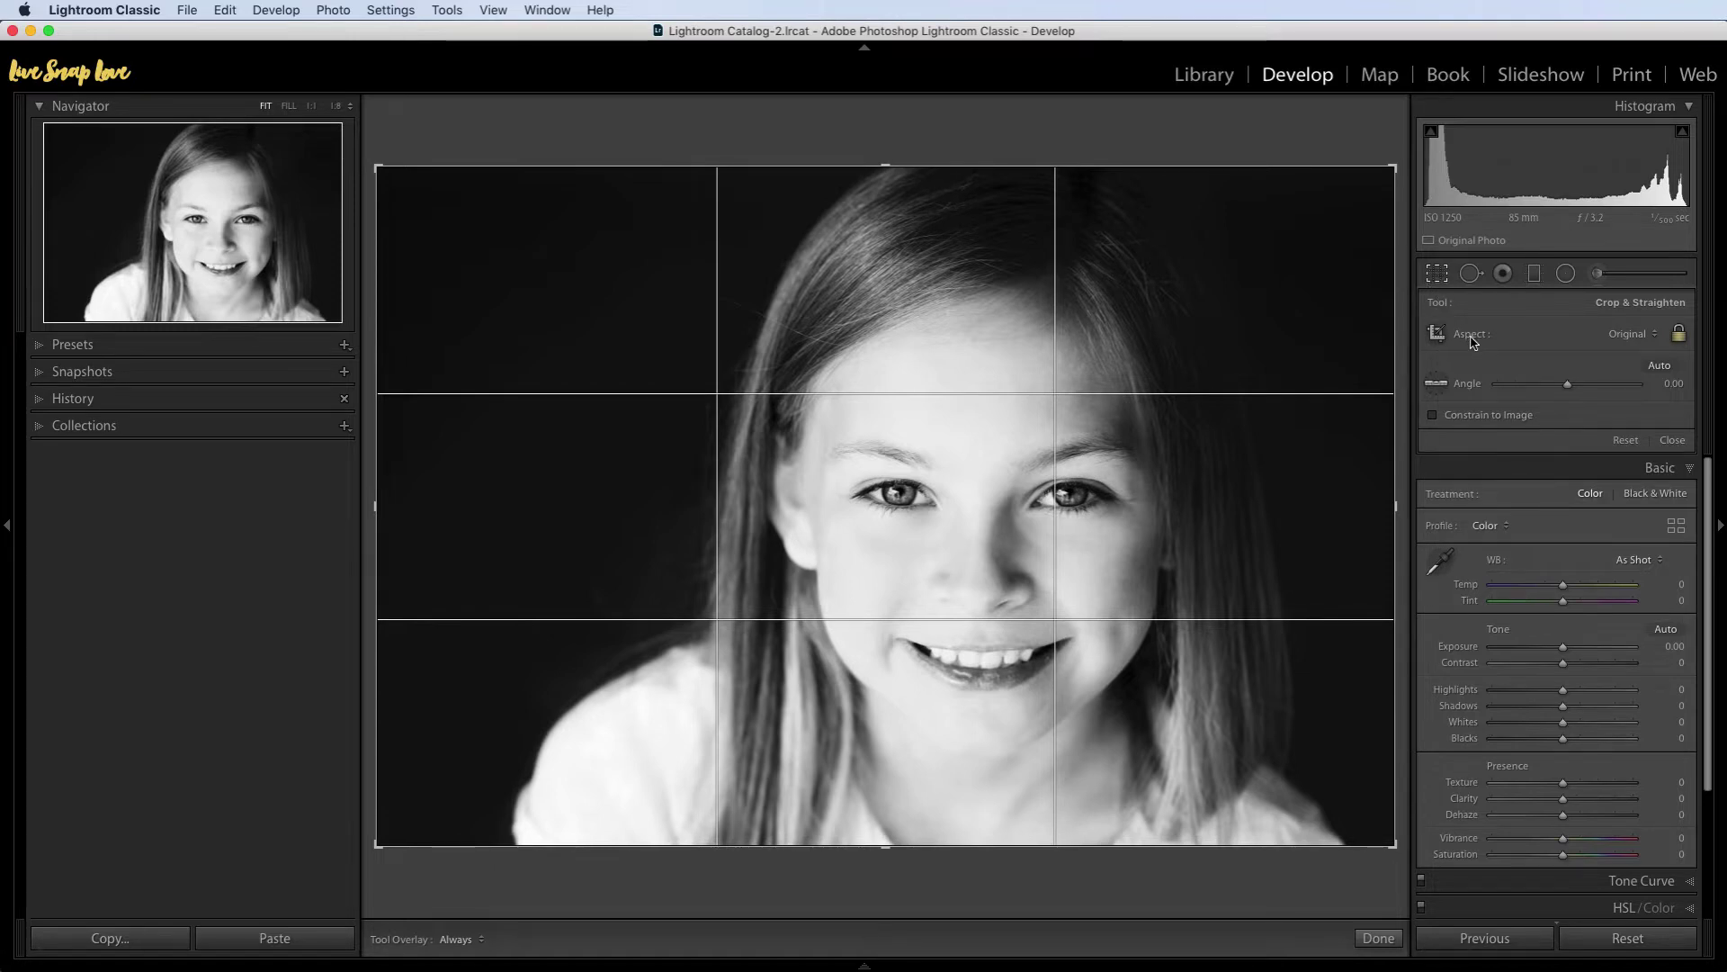
pyautogui.click(1624, 333)
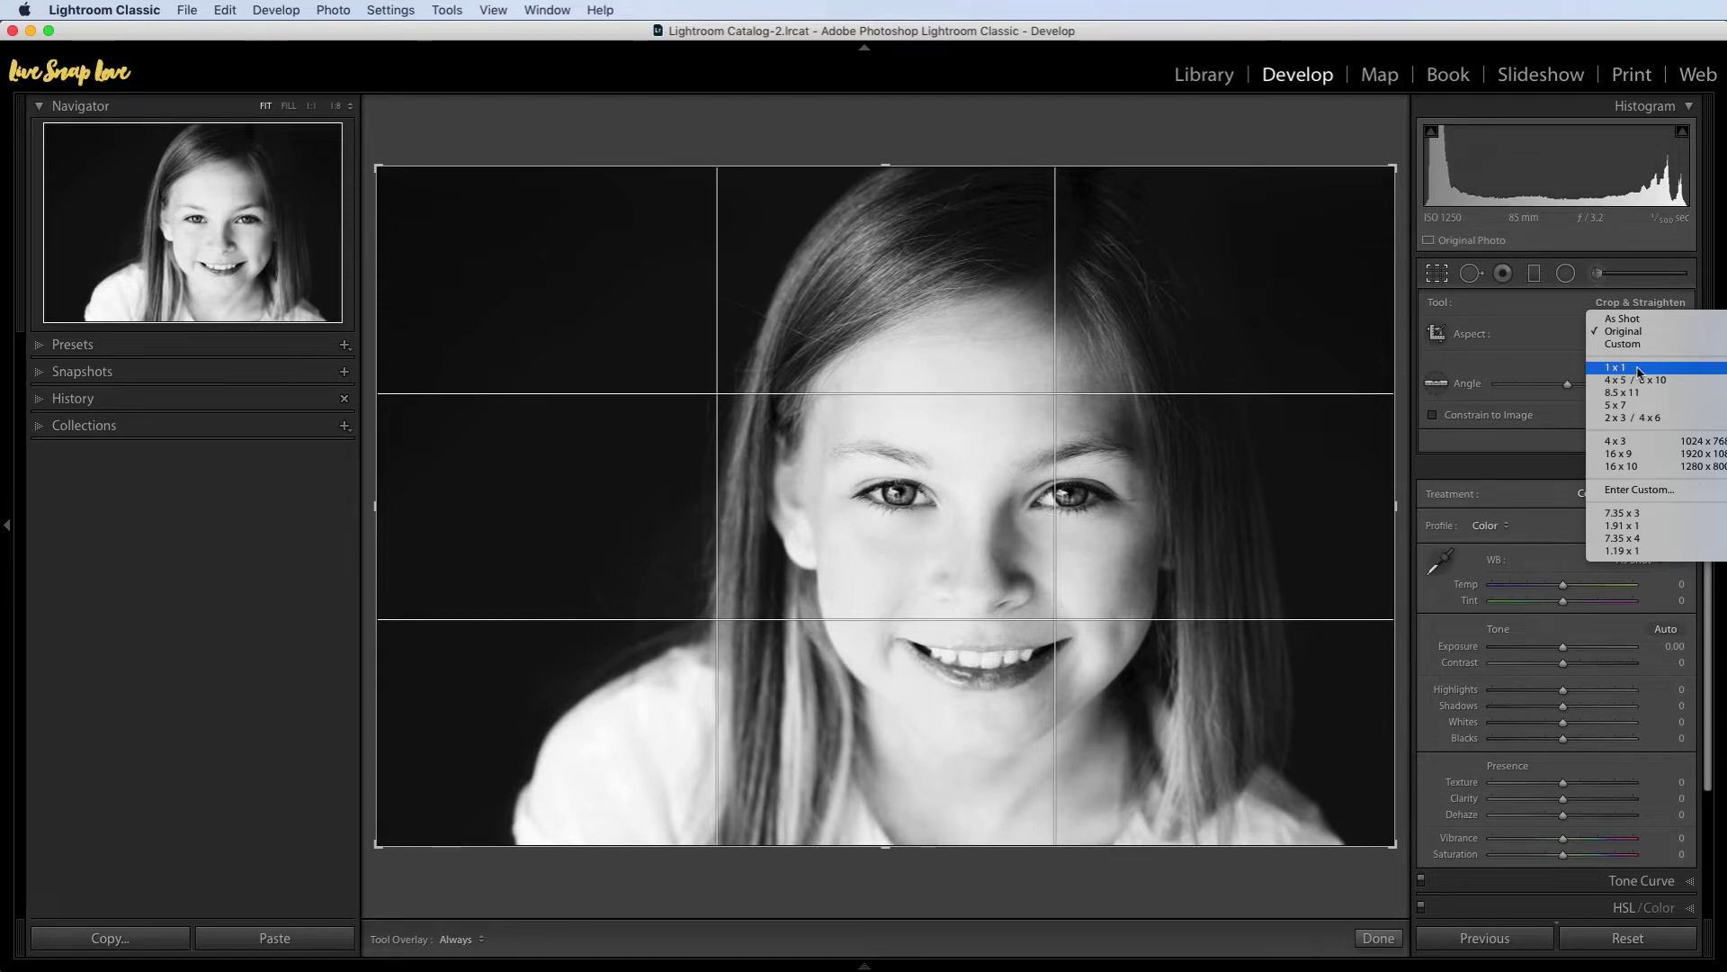
pyautogui.click(1639, 370)
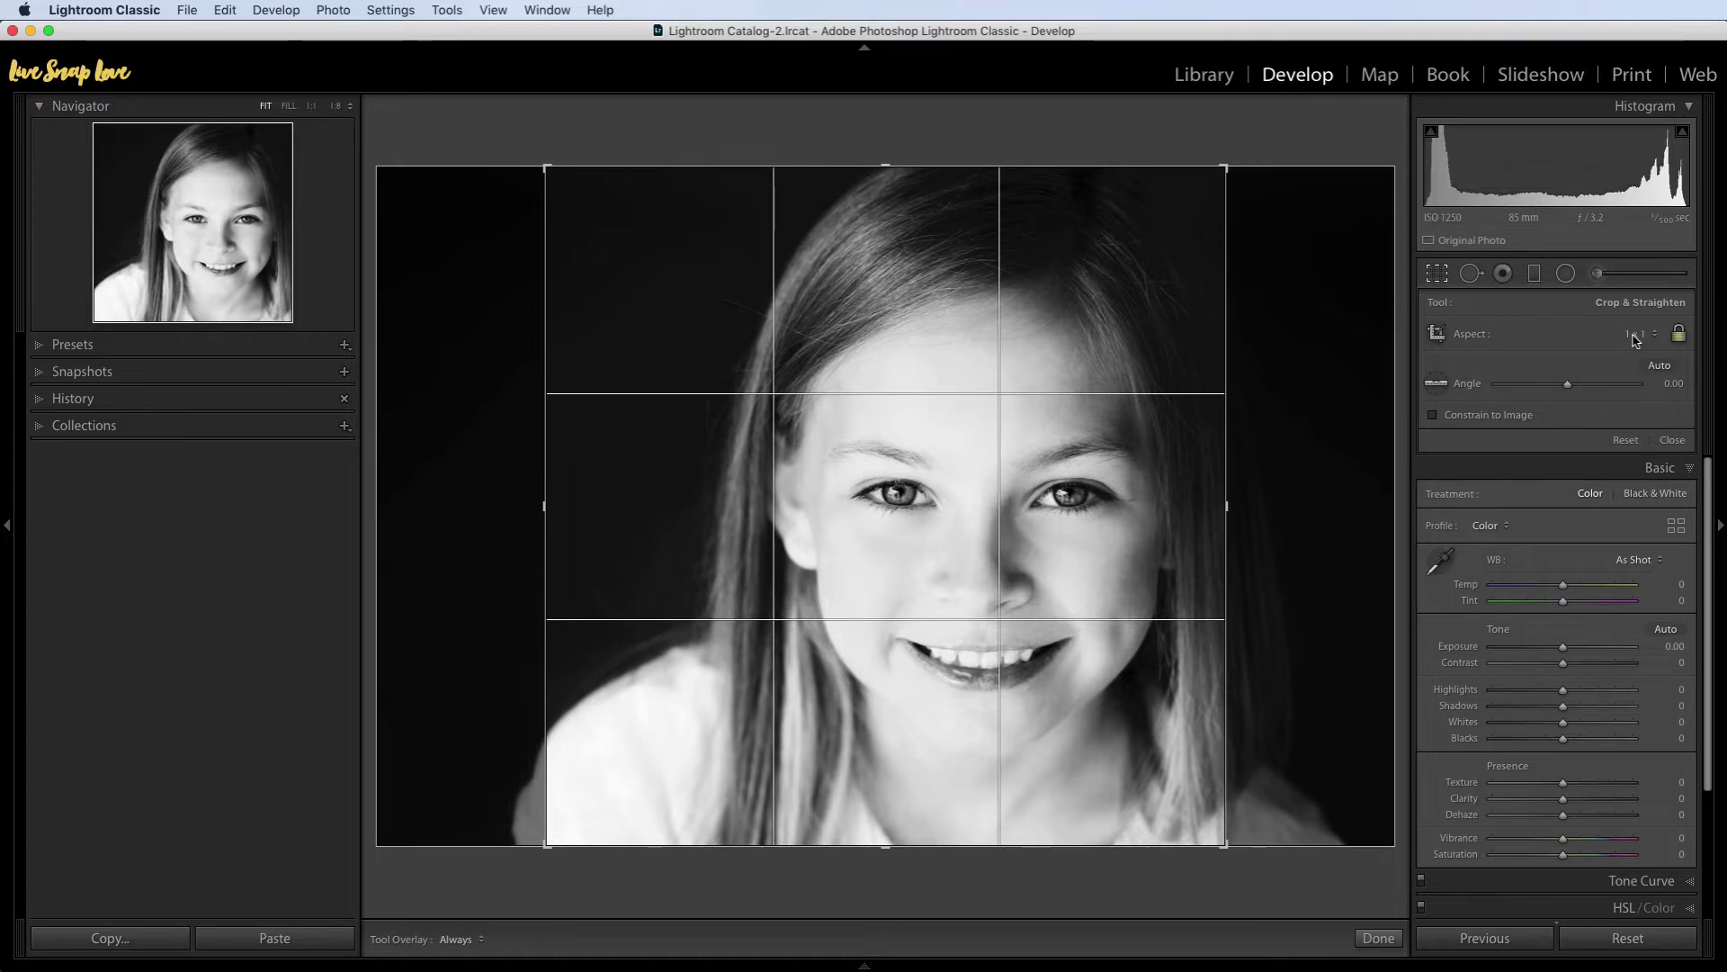
# Enter a custom 1.91 x 1 crop aspect ratio.
pyautogui.click(1635, 337)
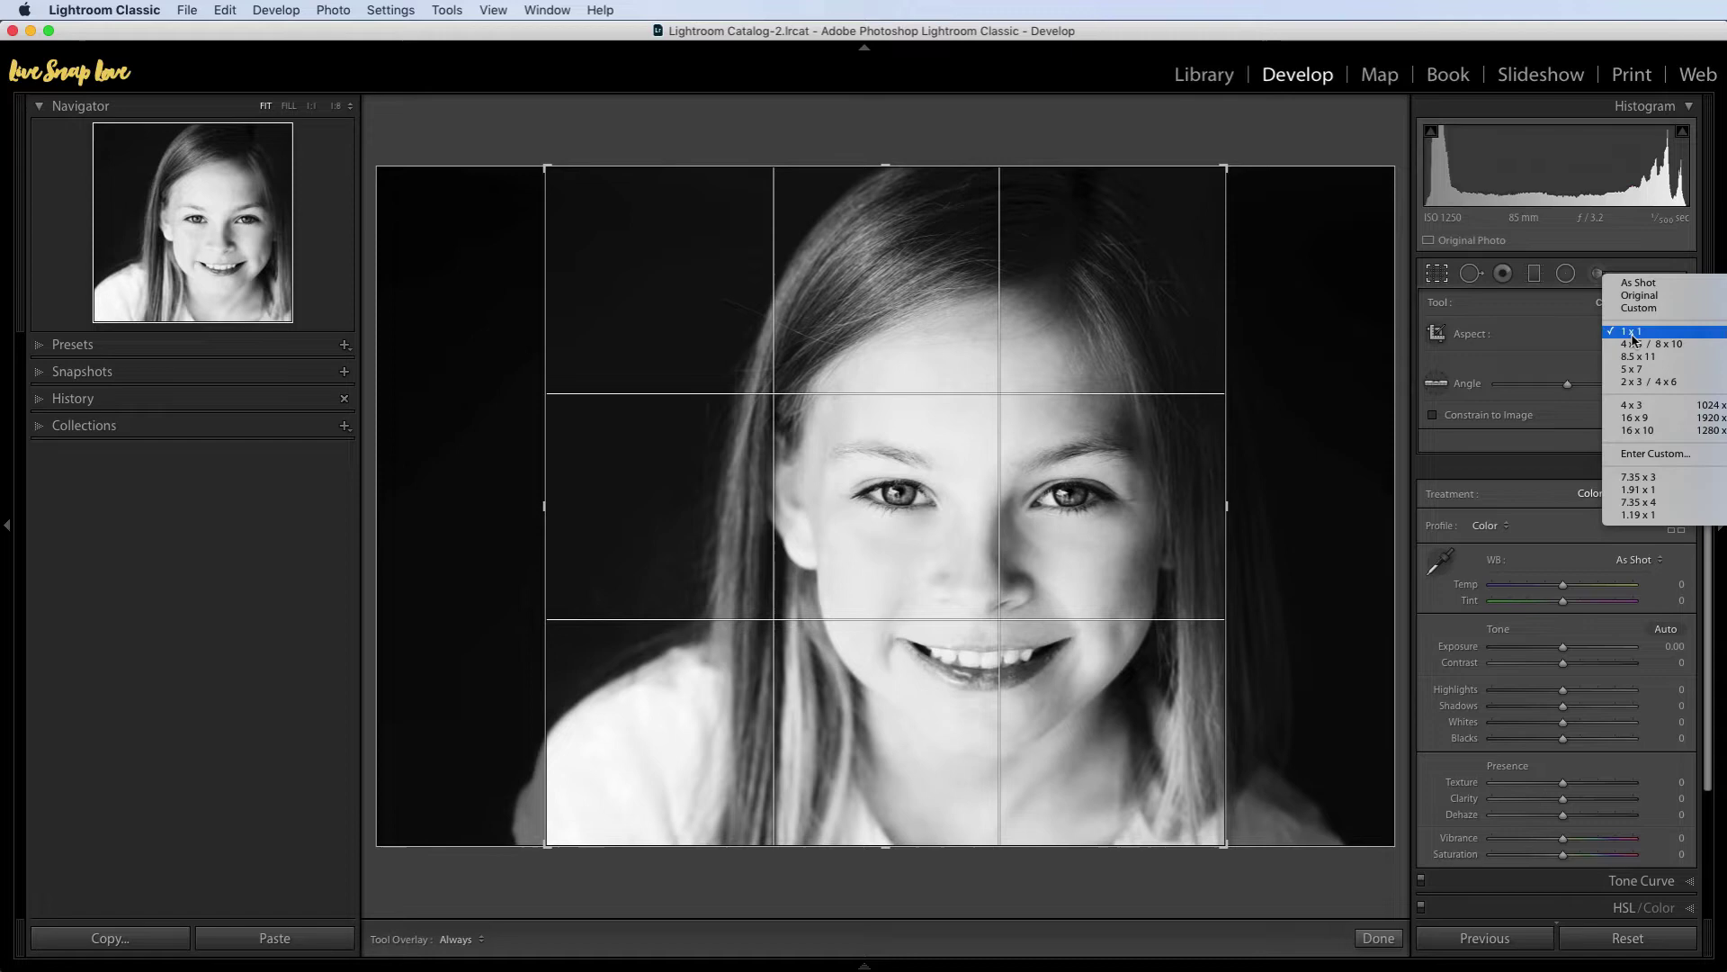
pyautogui.click(1675, 461)
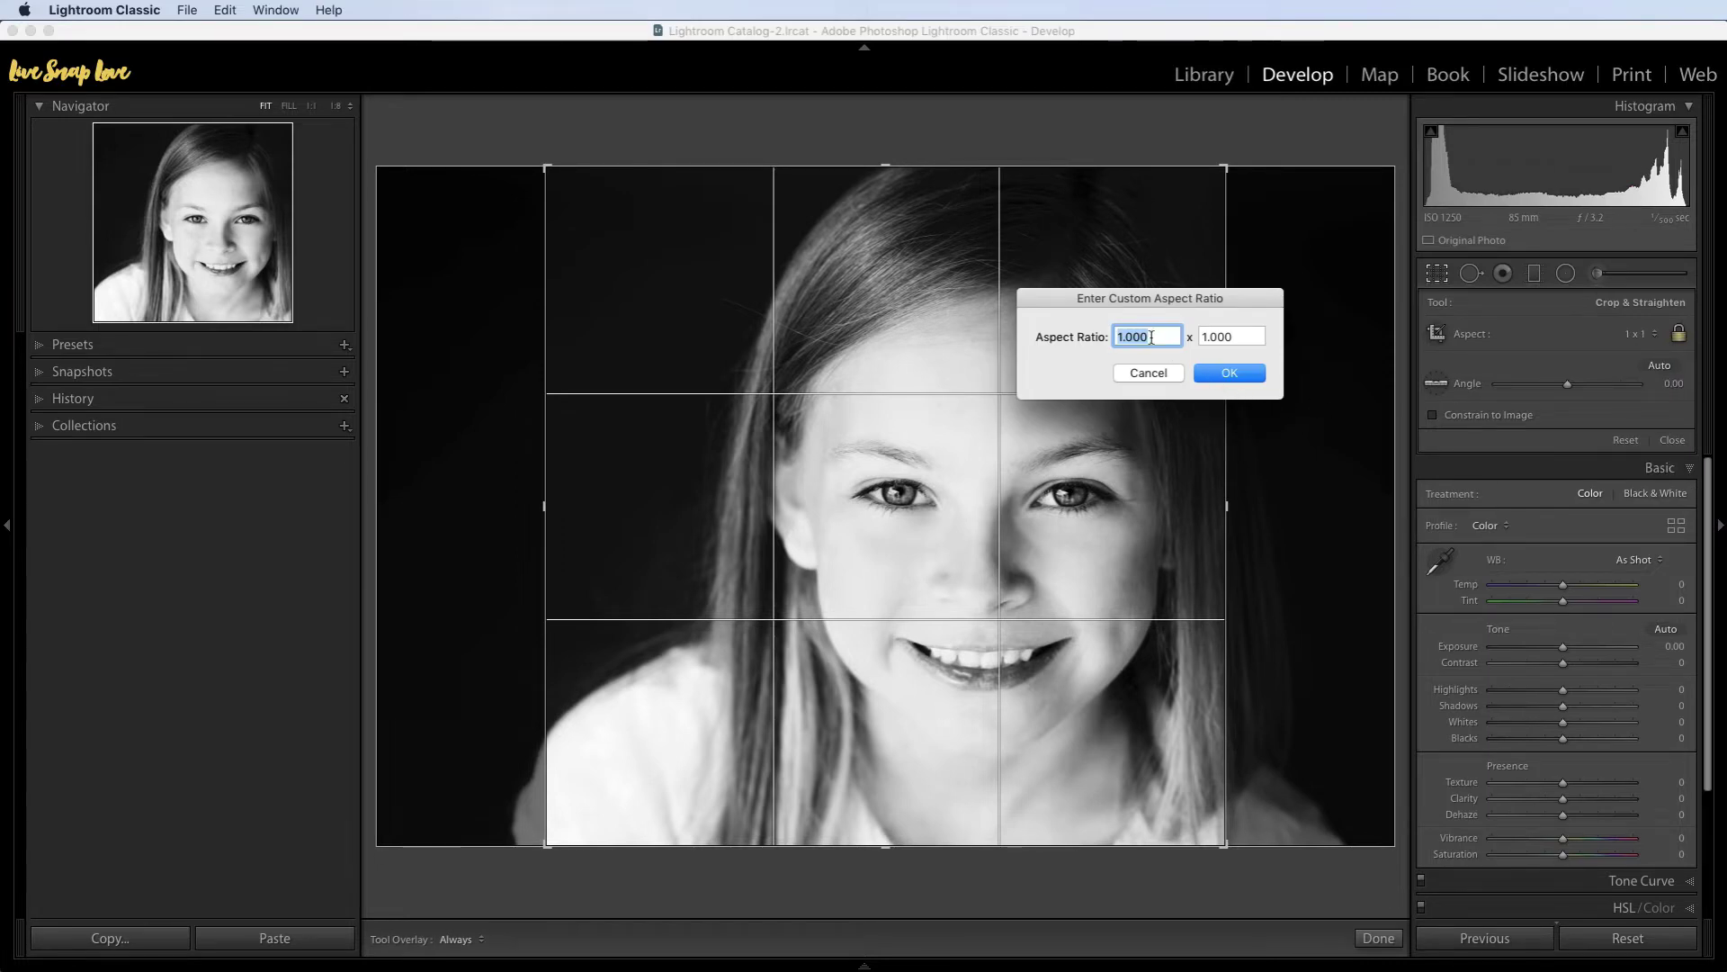
pyautogui.write('1.91')
pyautogui.press('Tab')
pyautogui.write('1')
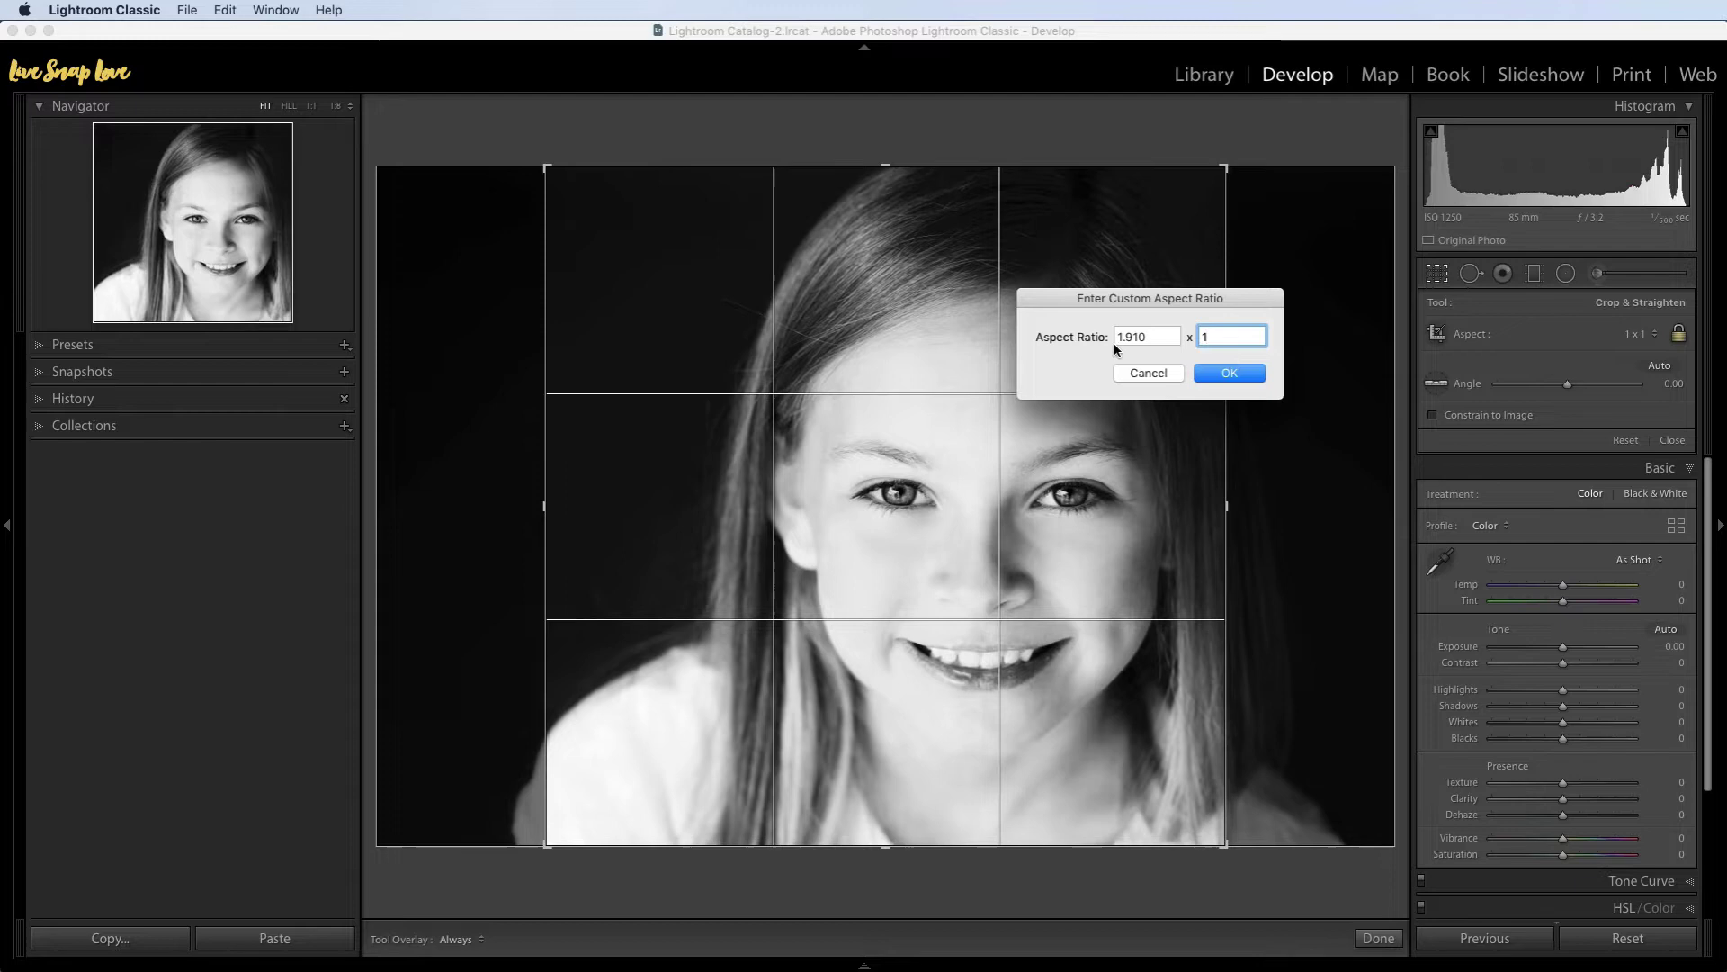
pyautogui.click(1215, 375)
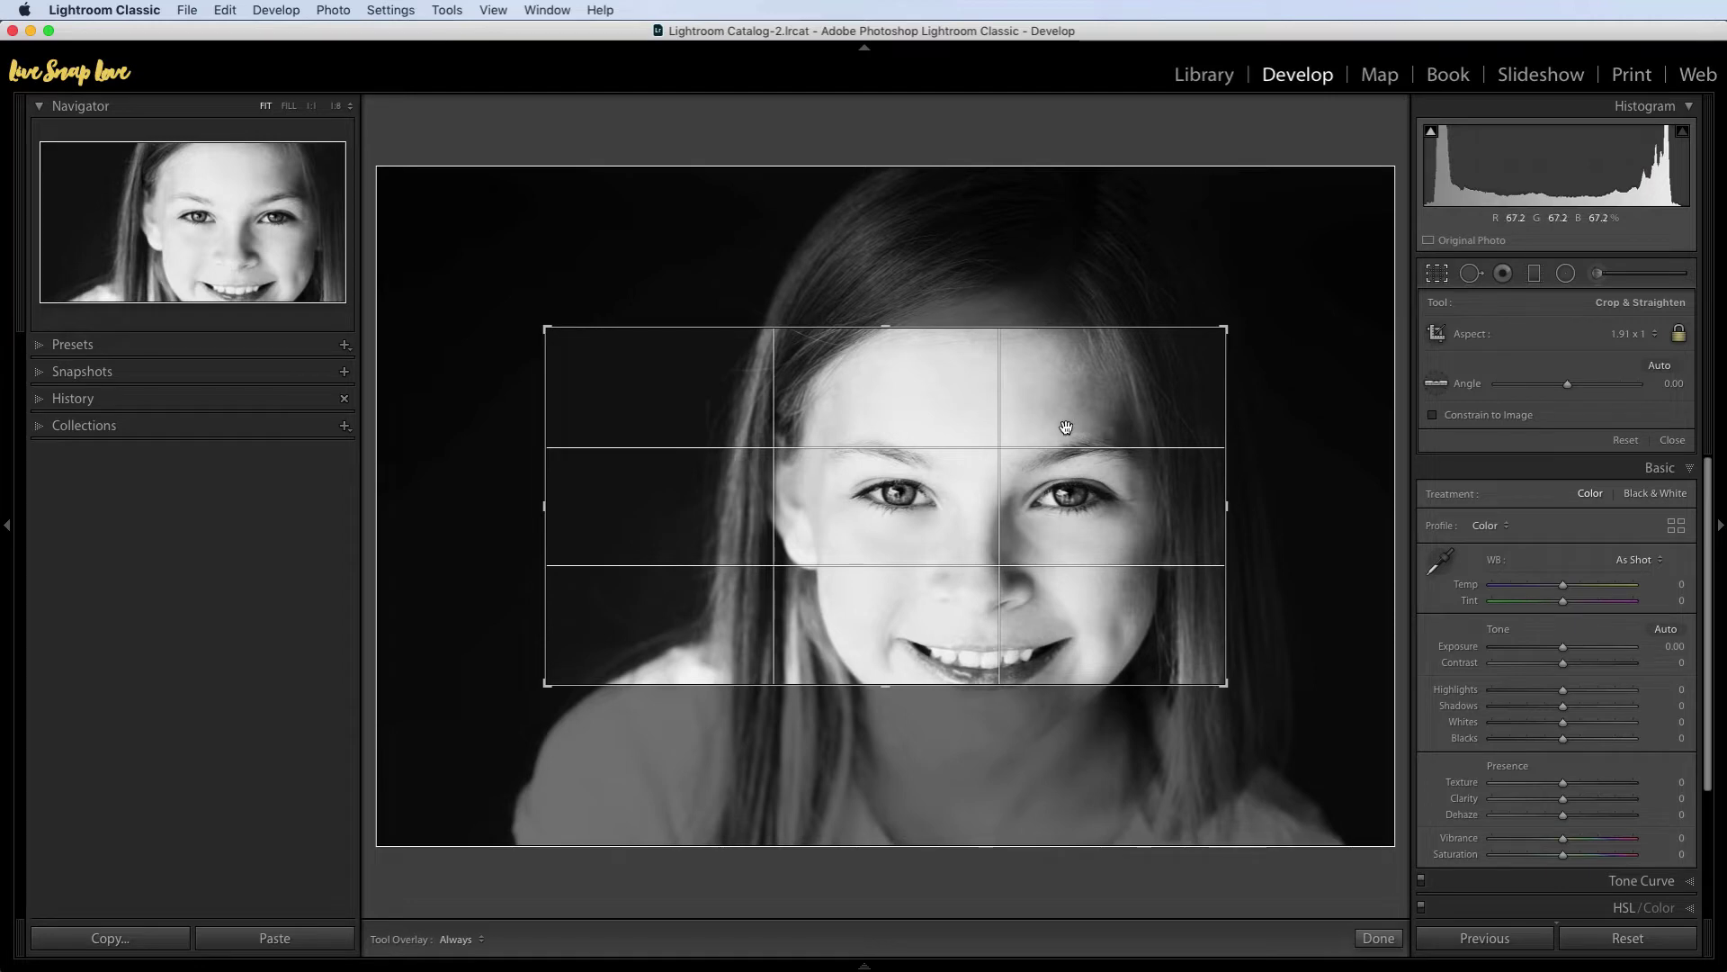
# Reposition and enlarge the wide crop so the whole face is centred.
pyautogui.moveTo(1063, 440); pyautogui.dragTo(1191, 555)
pyautogui.moveTo(1217, 684); pyautogui.dragTo(1358, 825)
pyautogui.moveTo(1163, 569); pyautogui.dragTo(1157, 512)
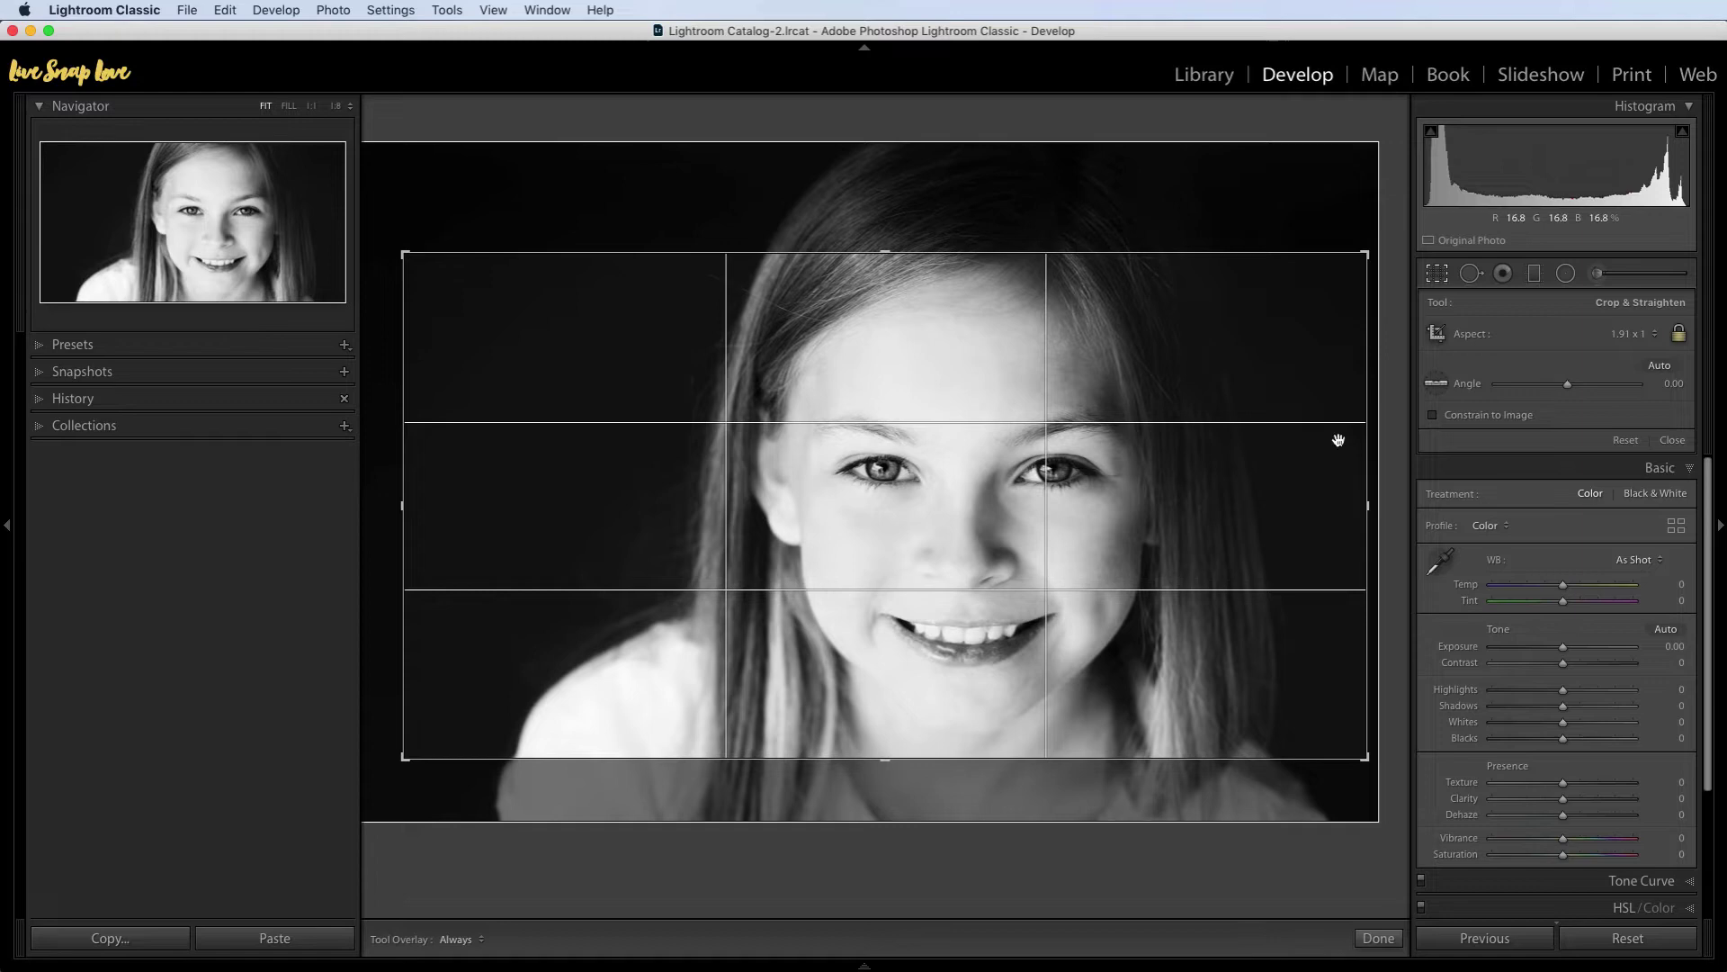
# Switch the crop to the 4 x 5 / 8 x 10 ratio and reposition it around the face.
pyautogui.click(1613, 336)
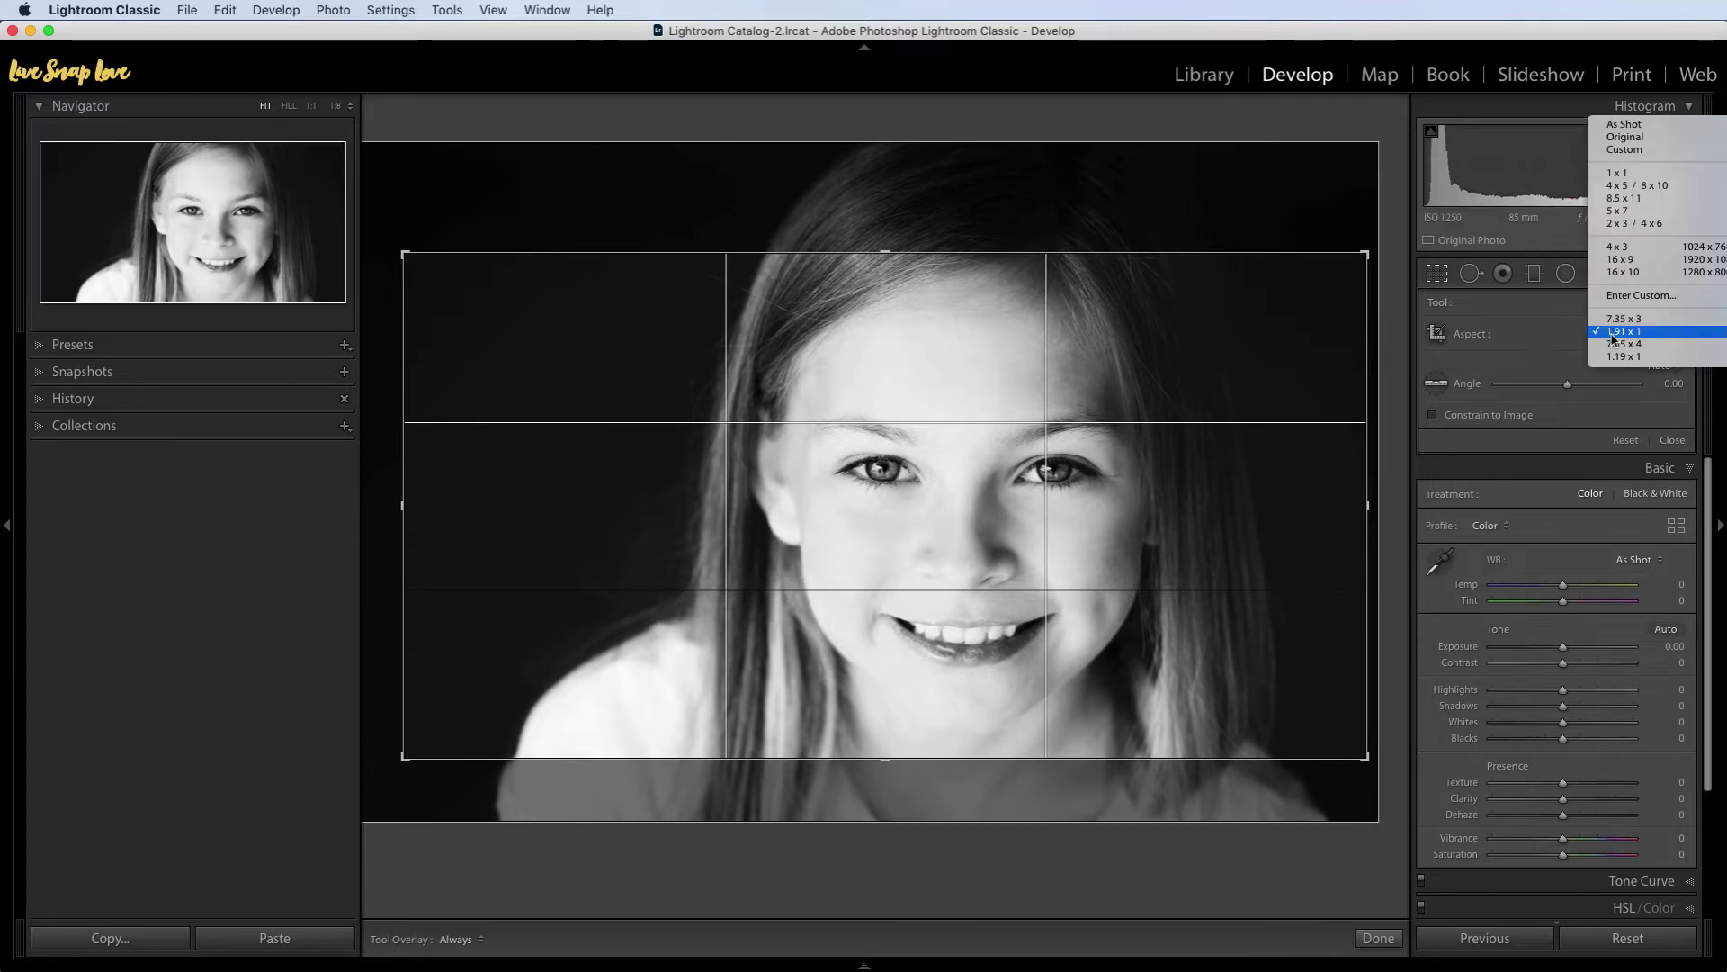
pyautogui.click(1636, 188)
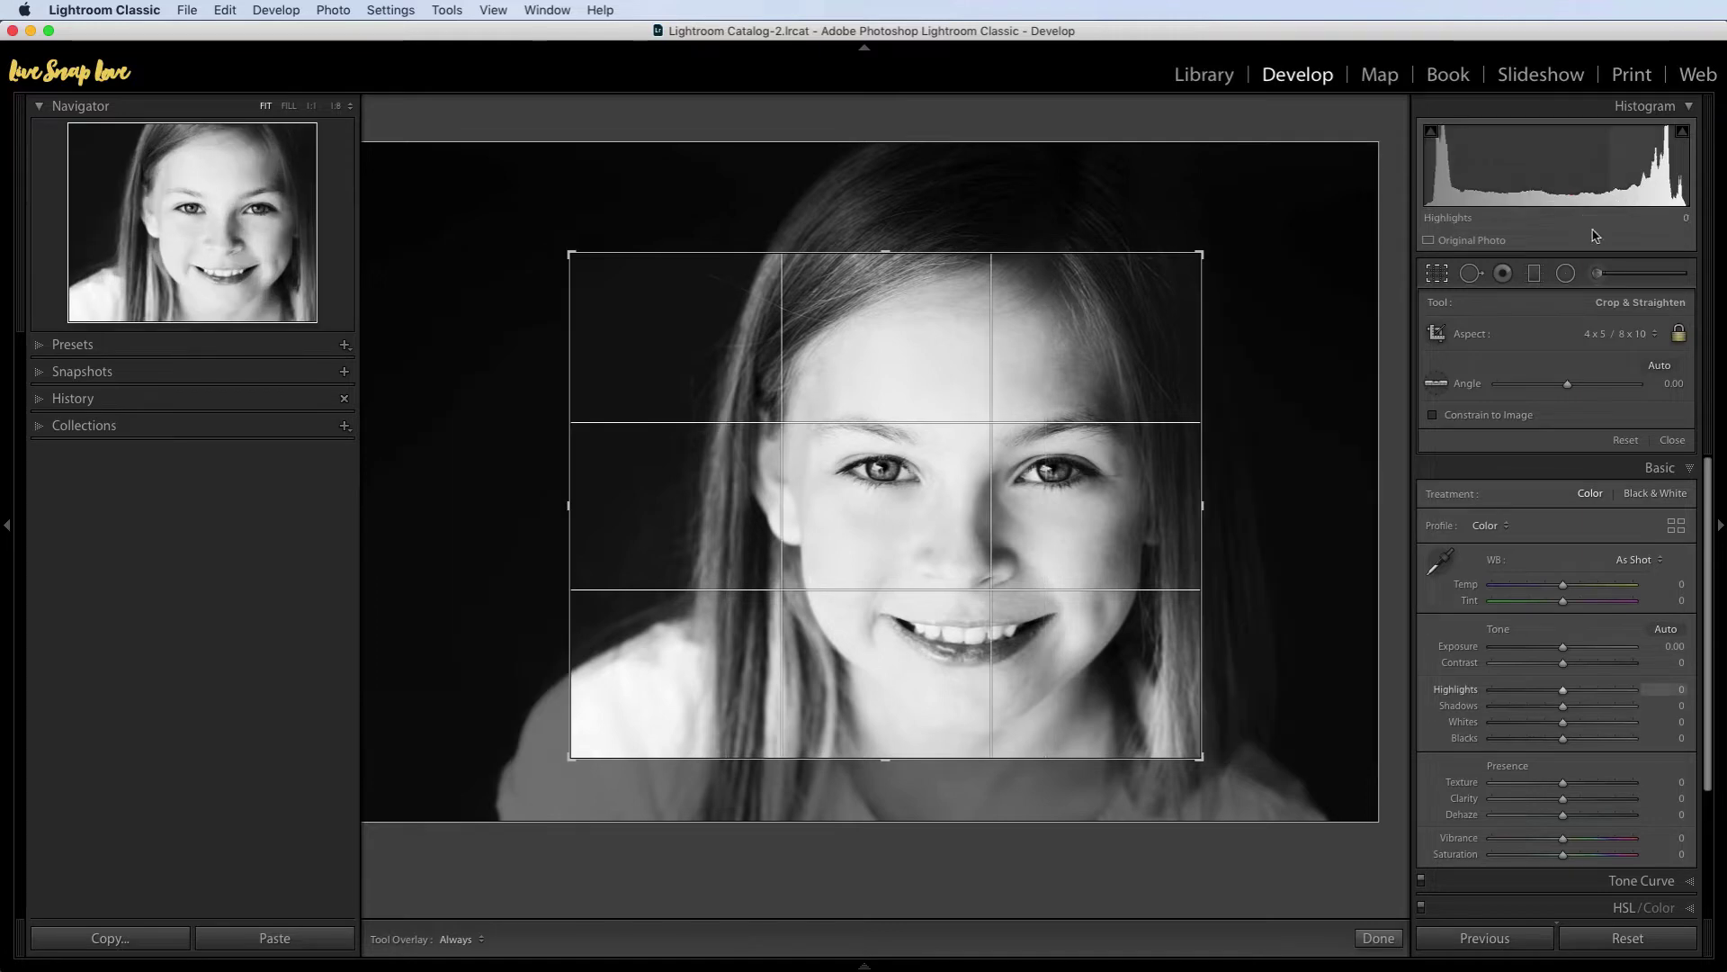
pyautogui.moveTo(1064, 544); pyautogui.dragTo(1195, 610)
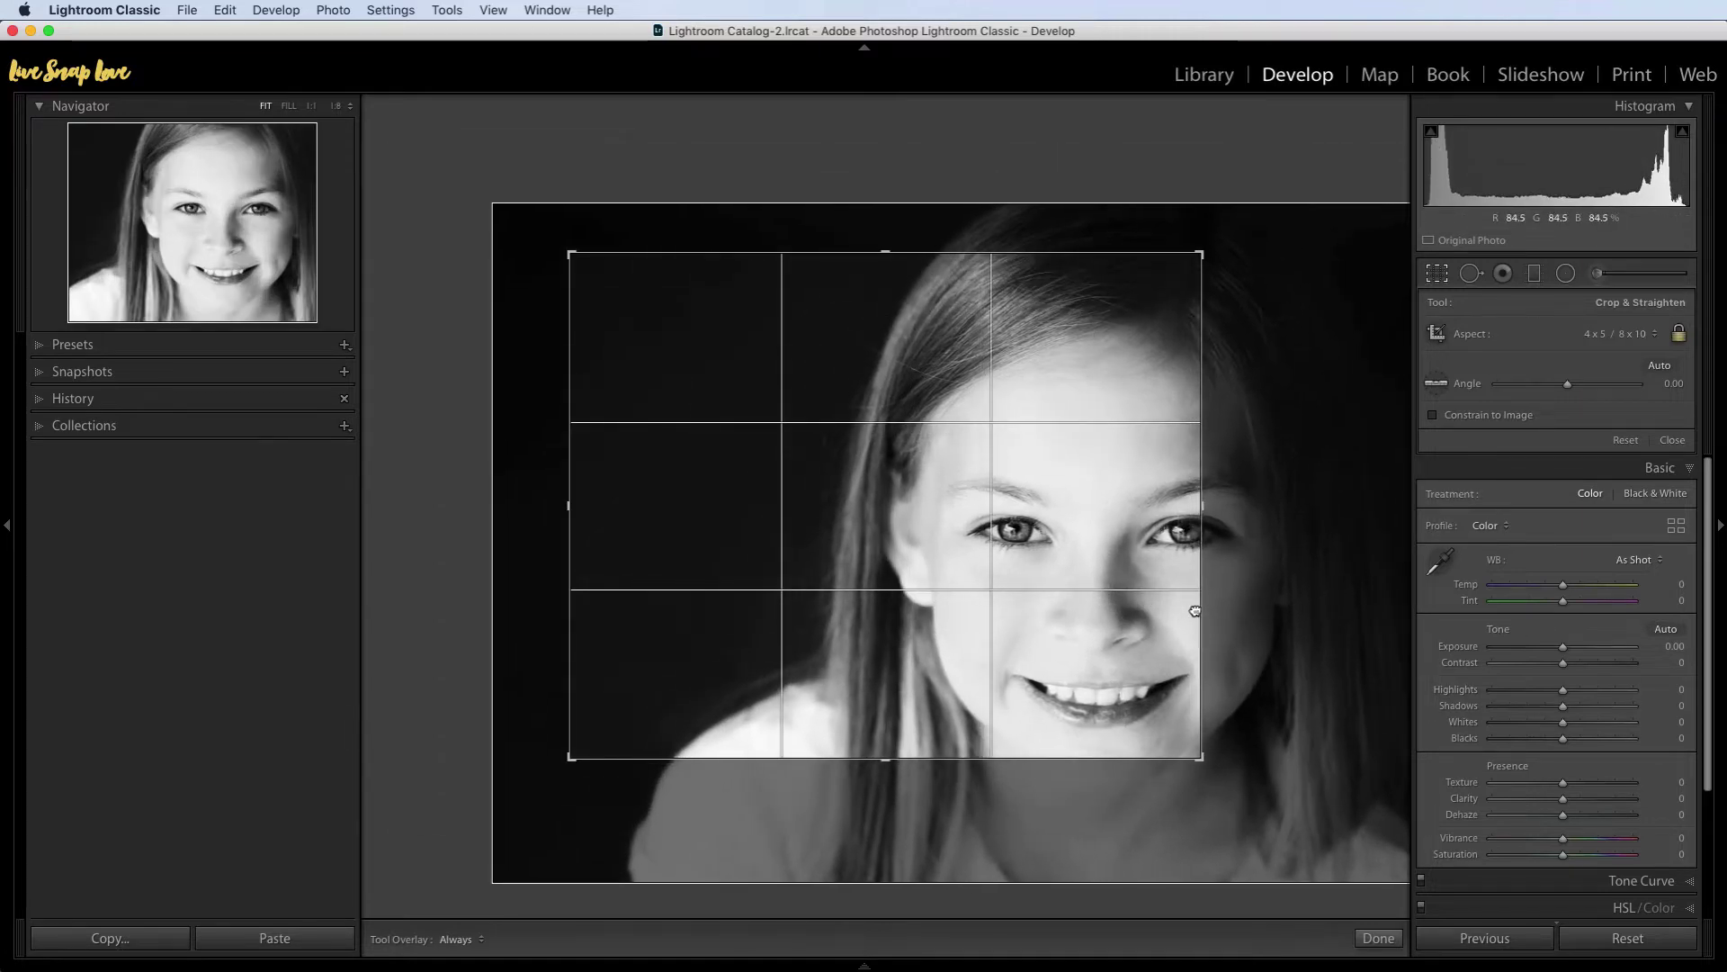
pyautogui.moveTo(1202, 758); pyautogui.dragTo(1311, 825)
pyautogui.moveTo(1155, 635); pyautogui.dragTo(1136, 626)
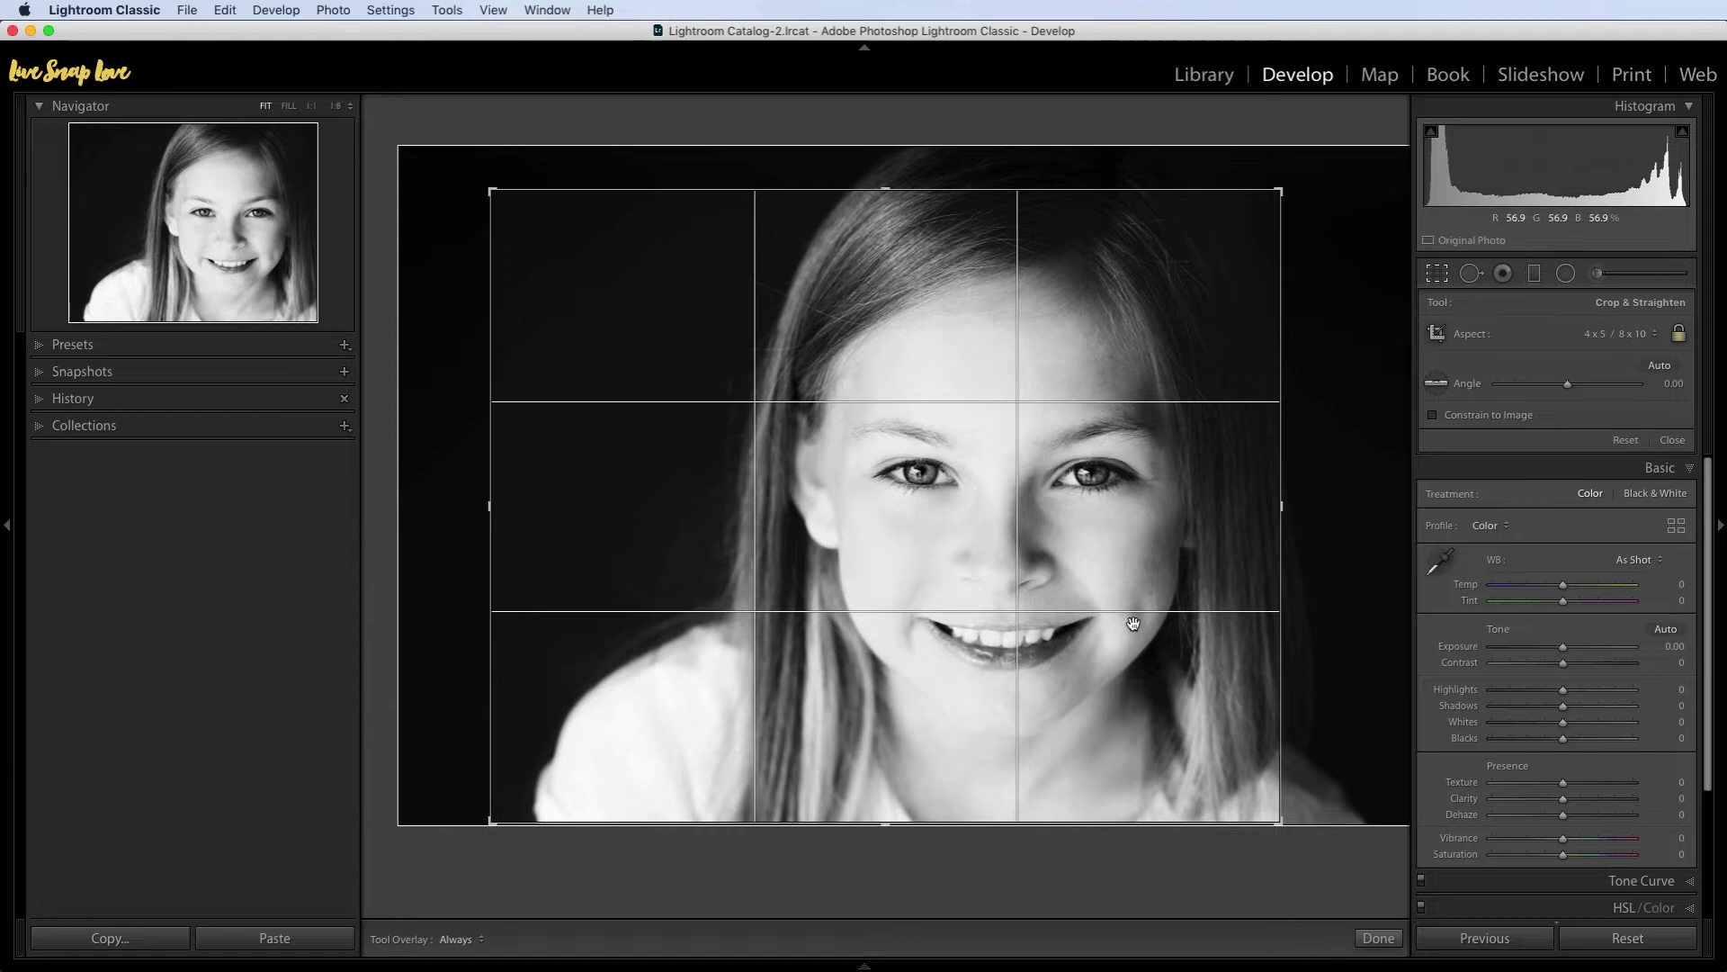
# Rotate the 4 x 5 crop to portrait orientation and enlarge it around the face.
pyautogui.press('x')
pyautogui.moveTo(1091, 613); pyautogui.dragTo(1025, 610)
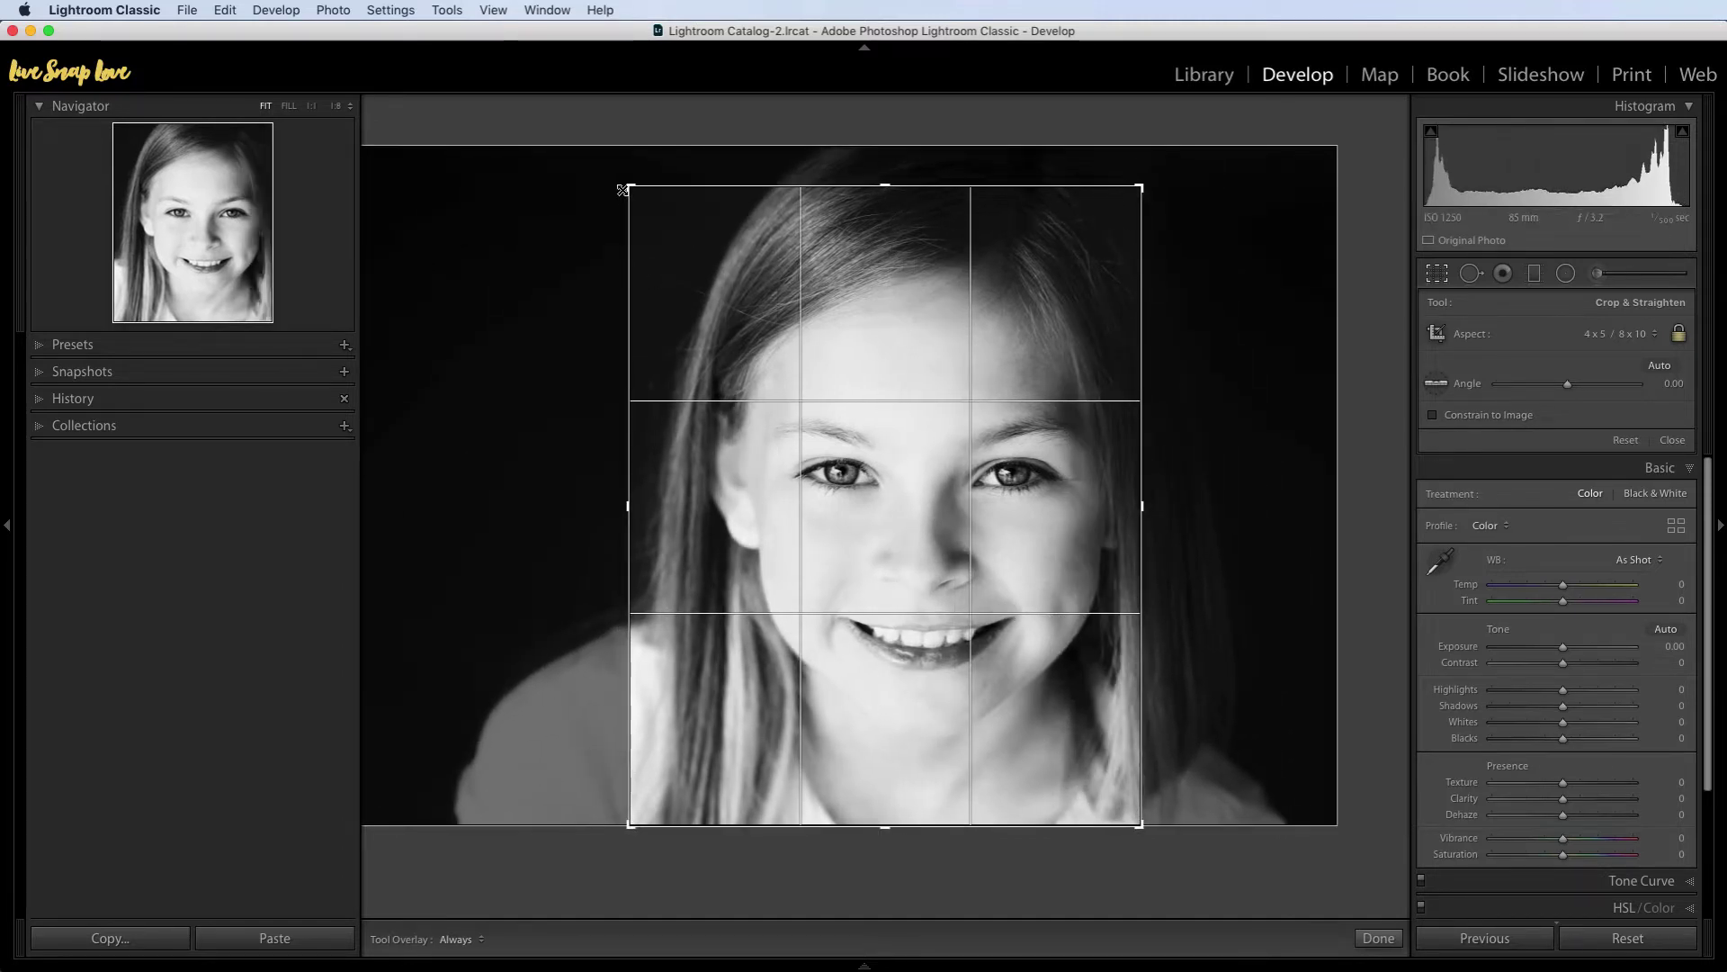
pyautogui.moveTo(628, 185); pyautogui.dragTo(598, 173)
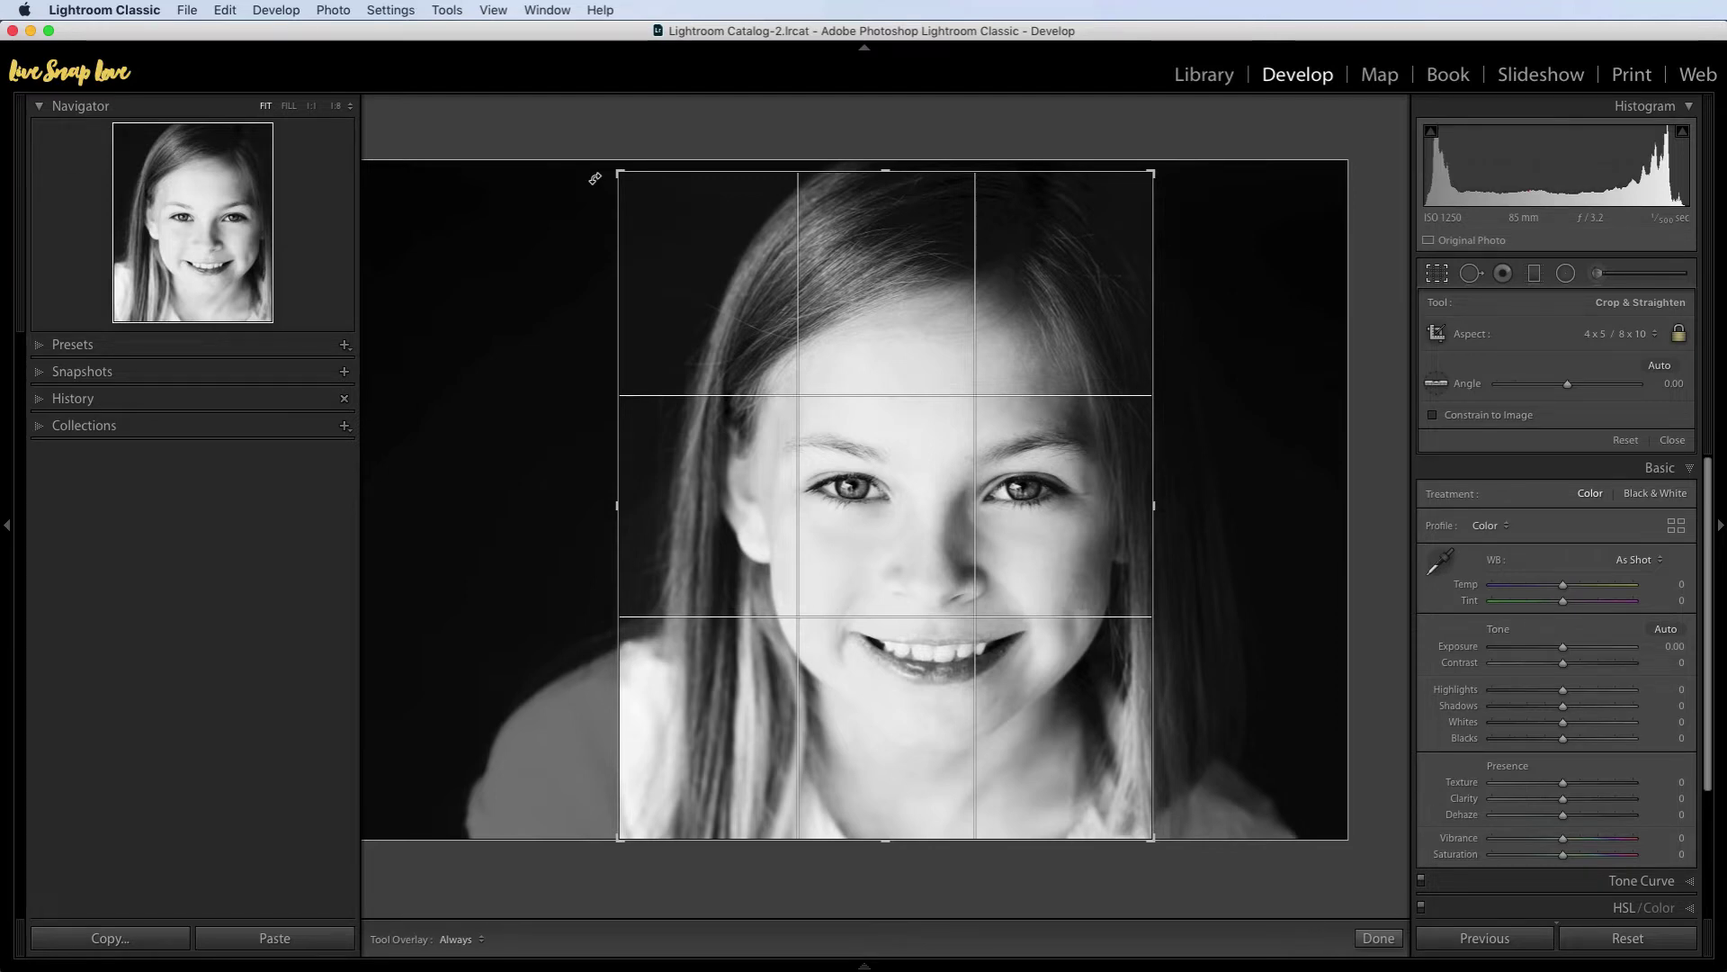
# Return the crop to 1 x 1, centre the girl's face, and commit with Done.
pyautogui.click(1619, 334)
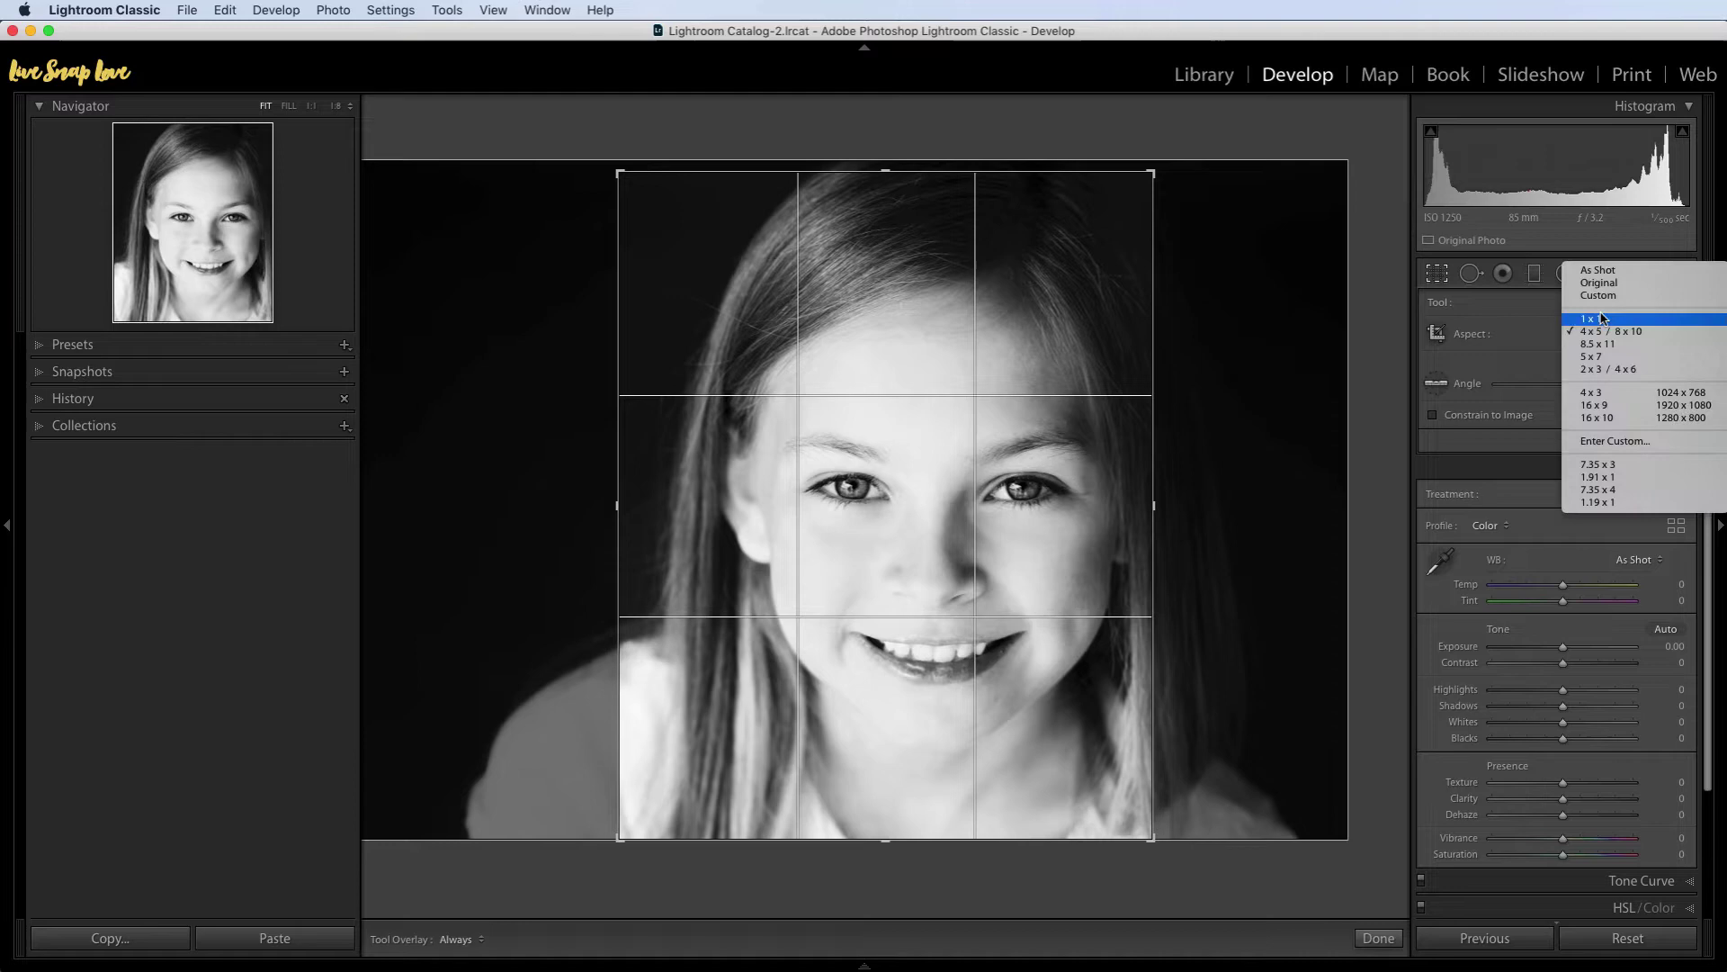
pyautogui.click(1602, 318)
pyautogui.moveTo(1016, 387); pyautogui.dragTo(1143, 439)
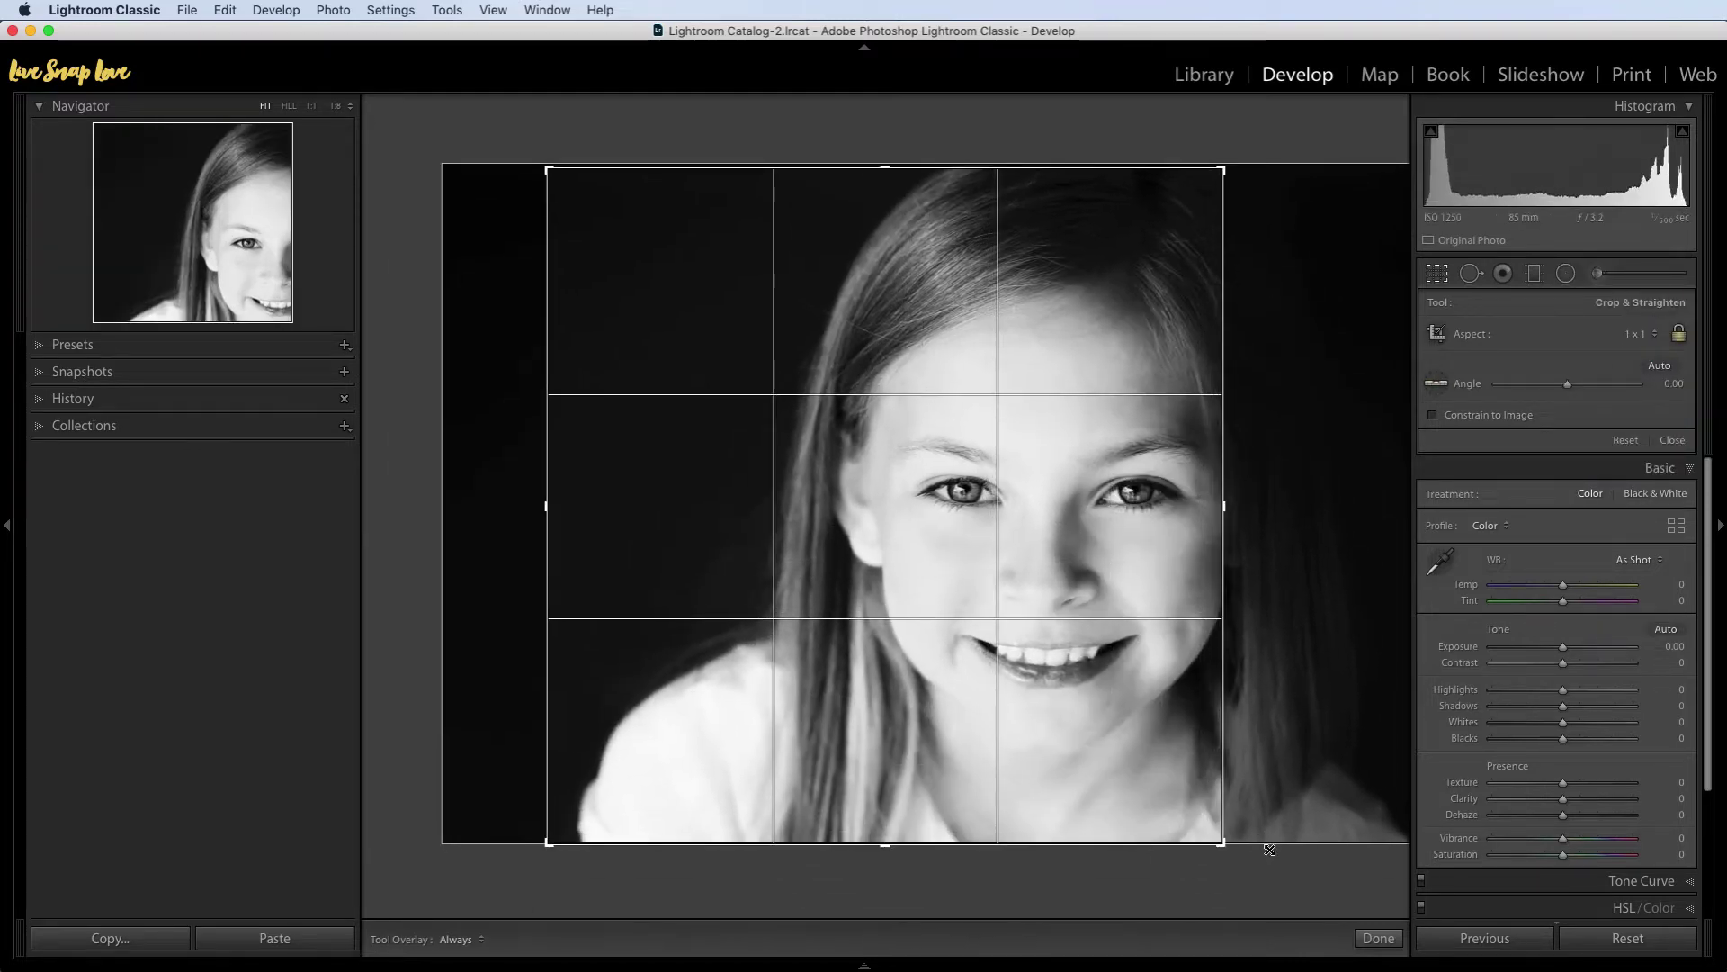
pyautogui.moveTo(1122, 747); pyautogui.dragTo(1041, 756)
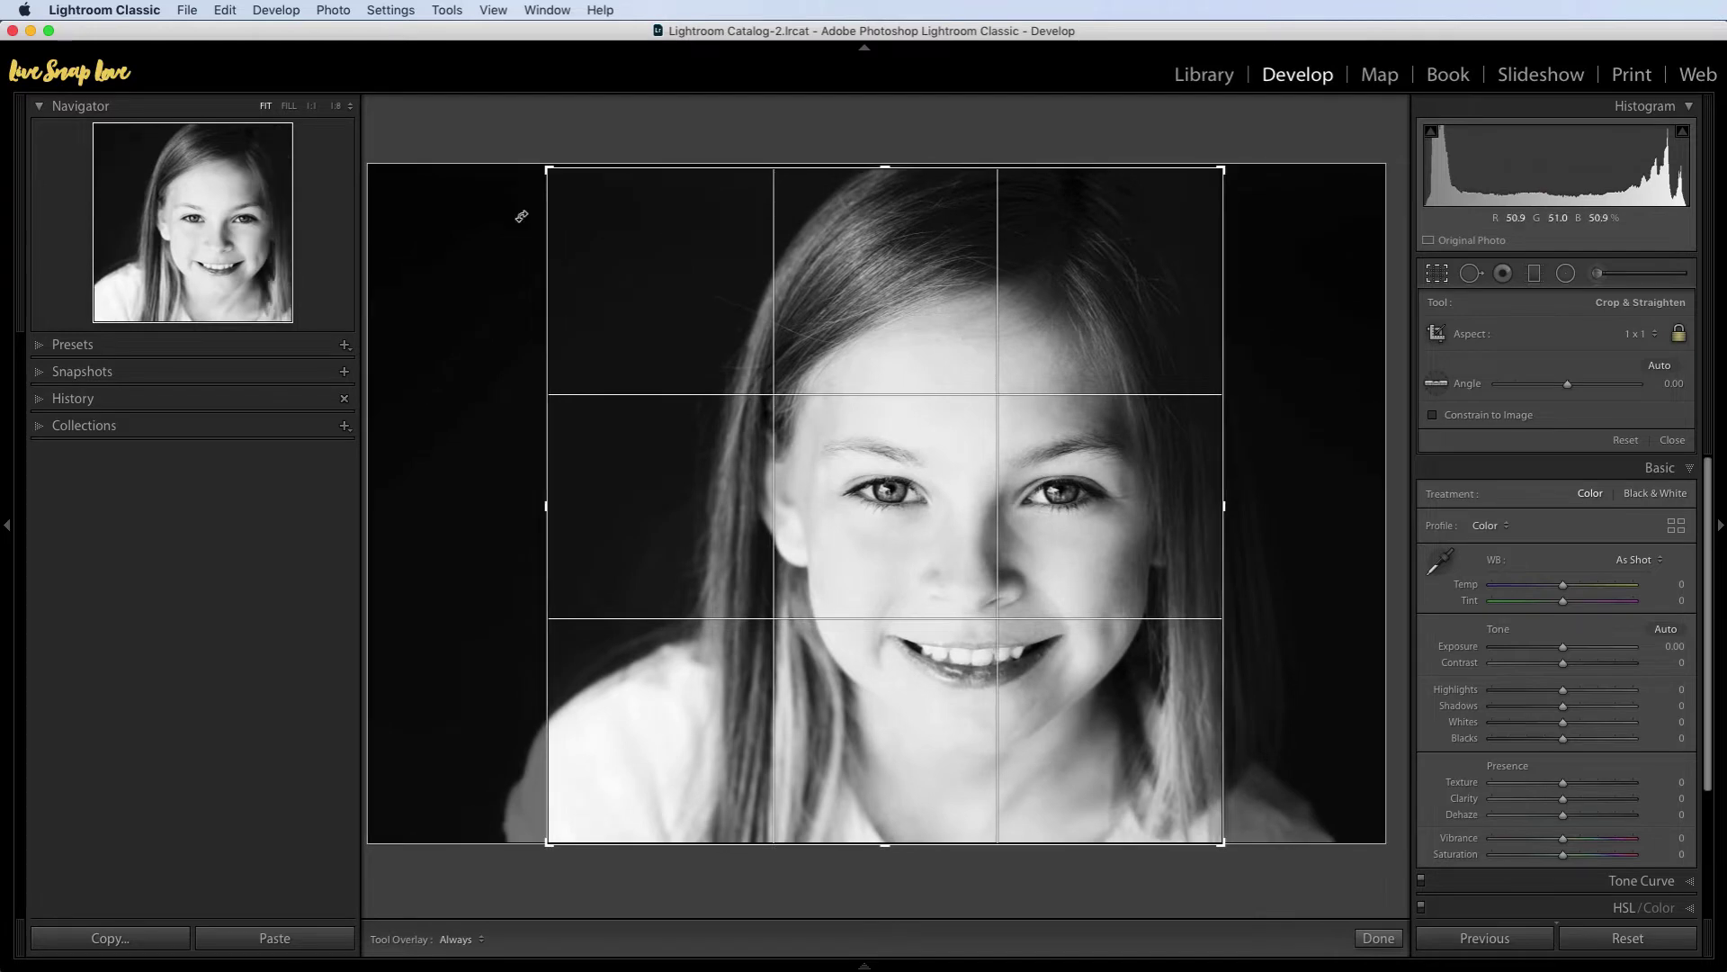
pyautogui.click(545, 170)
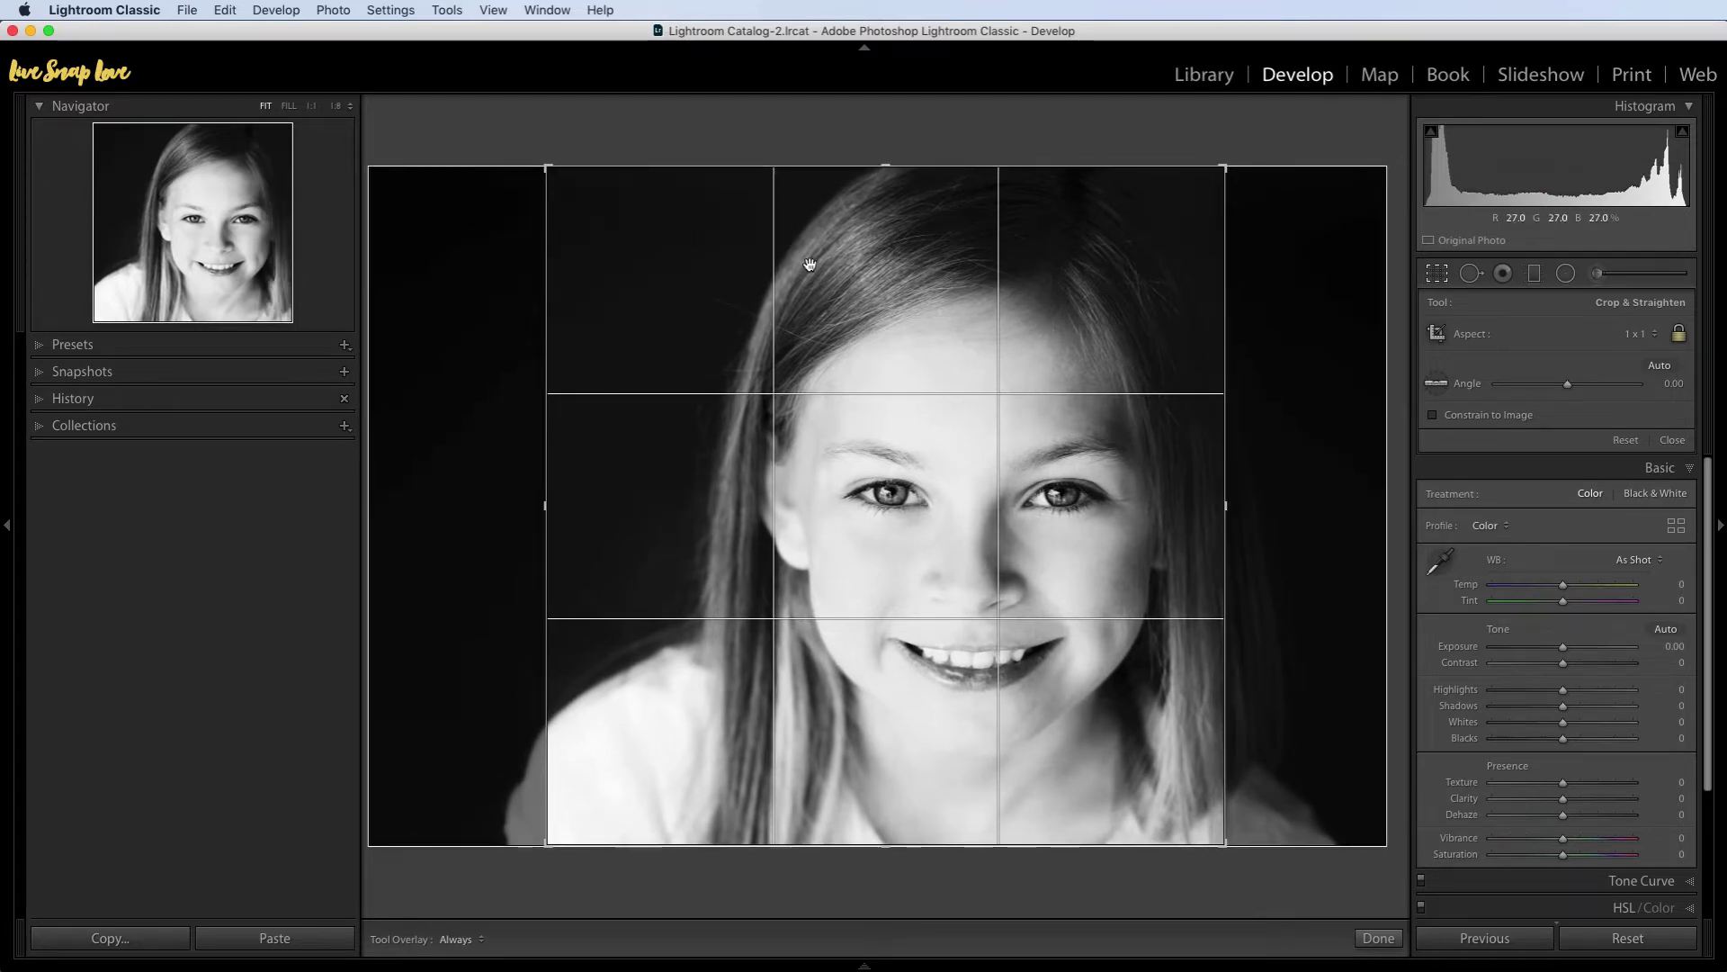
pyautogui.click(1377, 938)
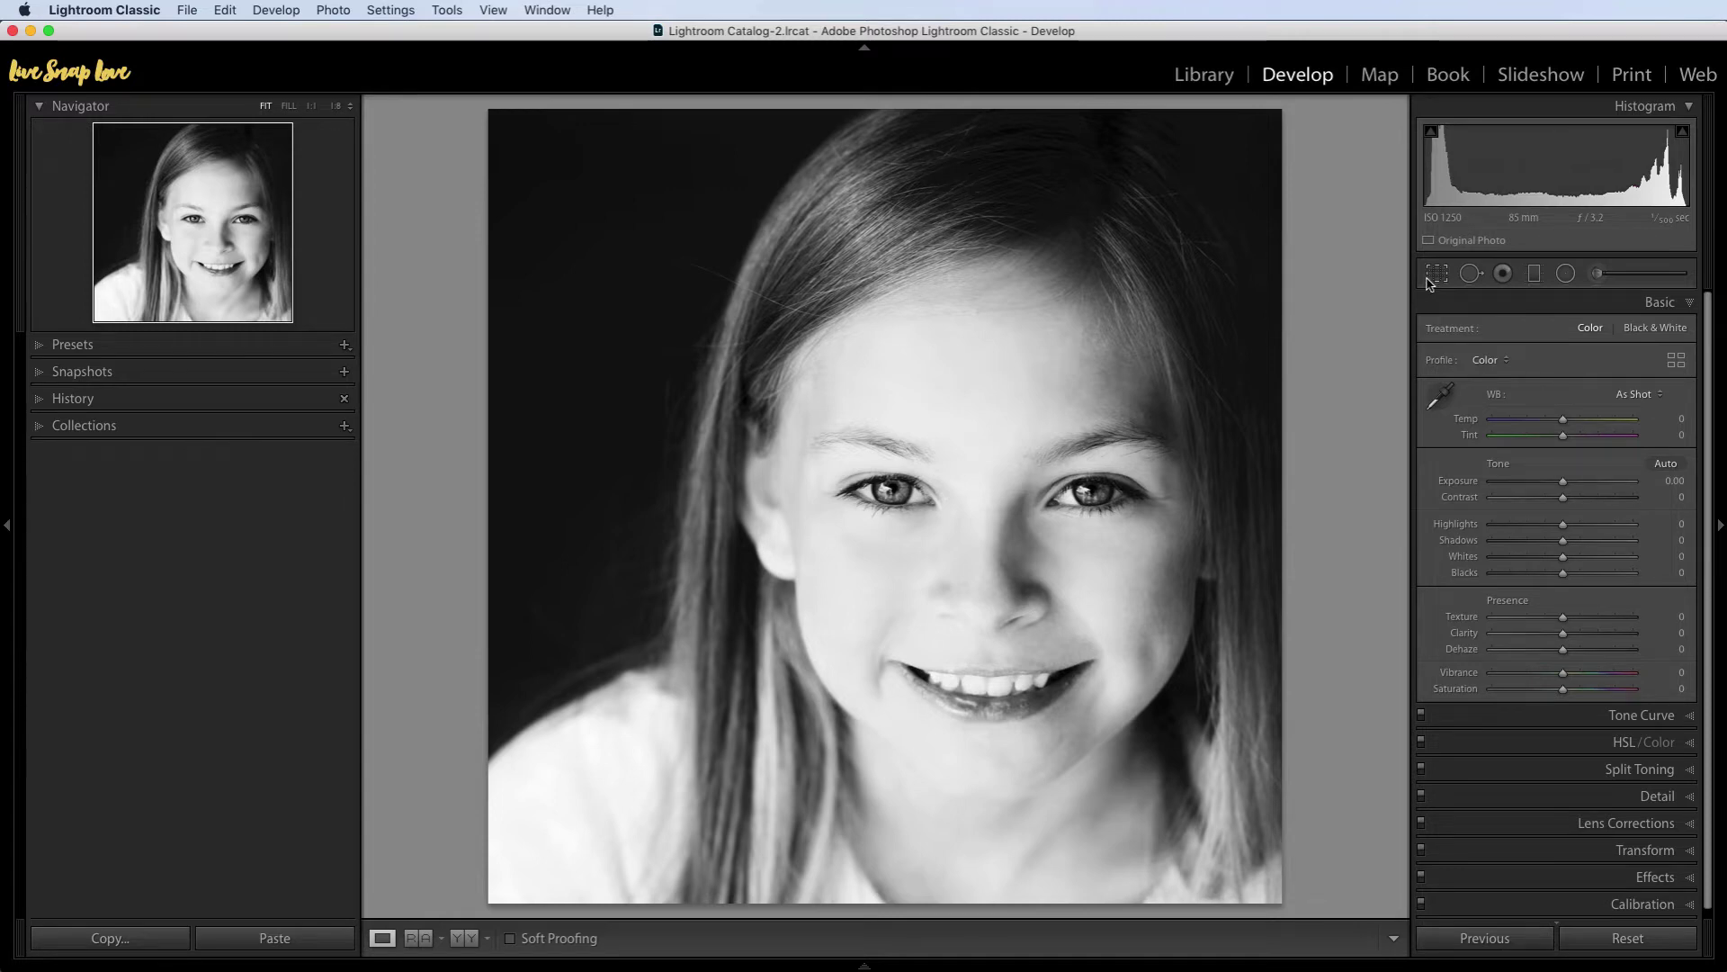
# From the Library, open Export and save into a Desktop subfolder named 'Instagram Photos'.
pyautogui.click(1204, 76)
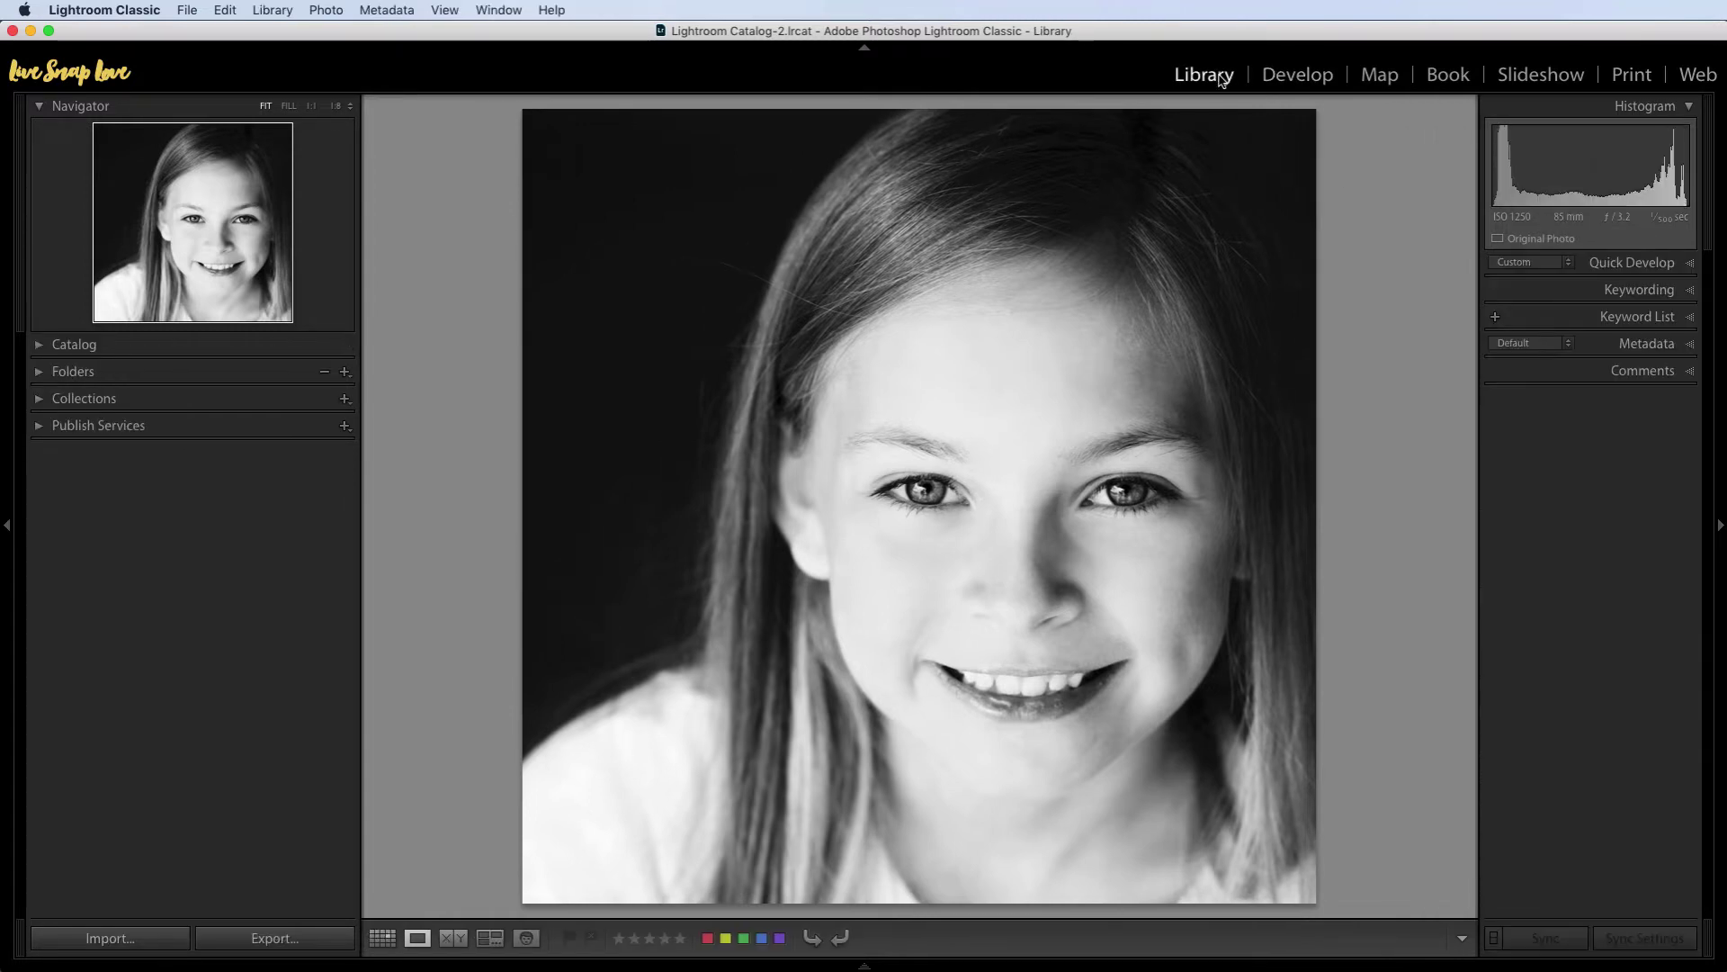
pyautogui.click(293, 940)
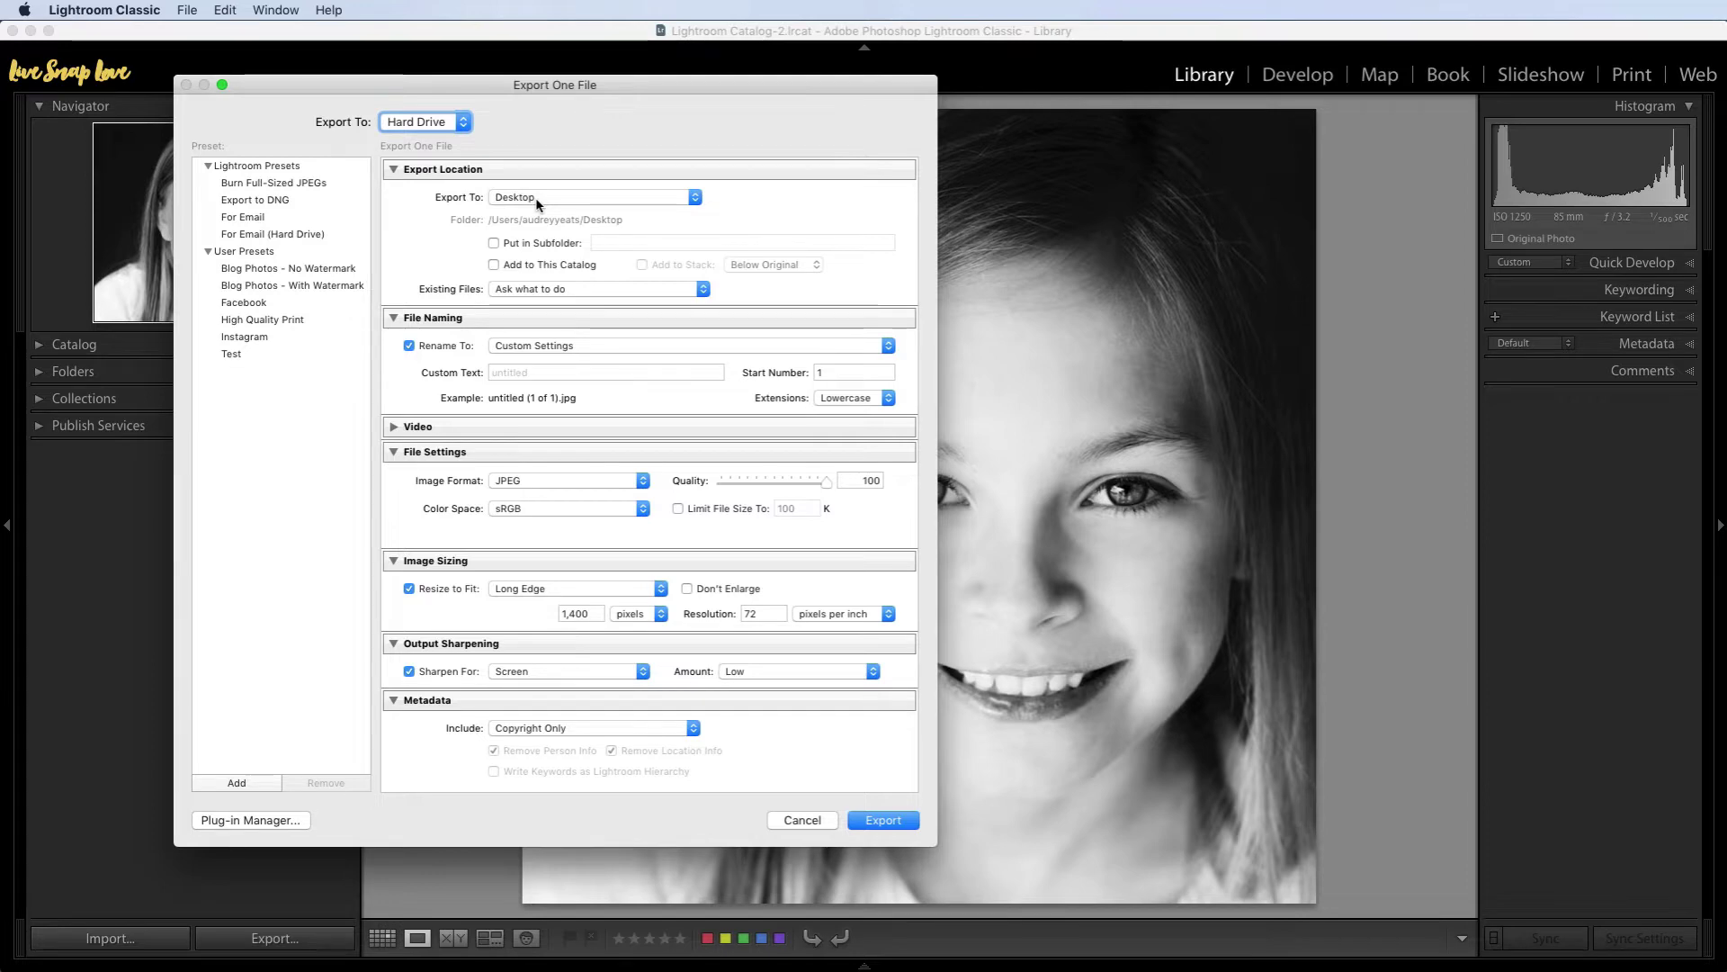
pyautogui.click(495, 245)
pyautogui.click(620, 244)
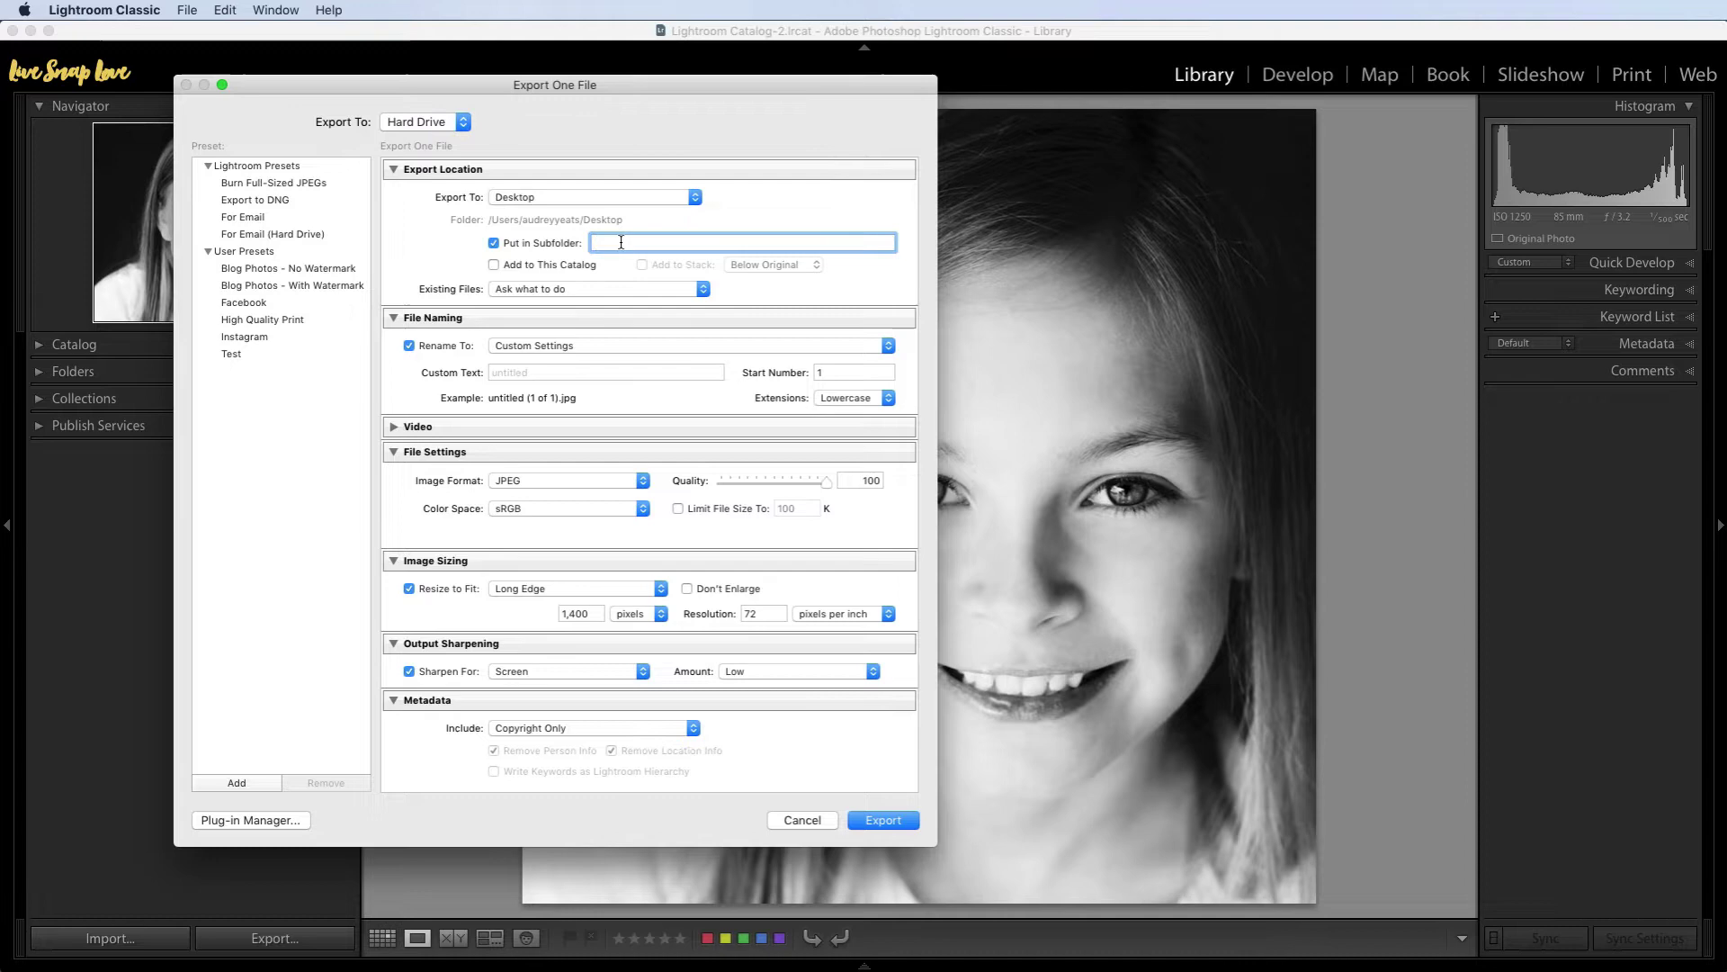
pyautogui.write('Instagram Photos')
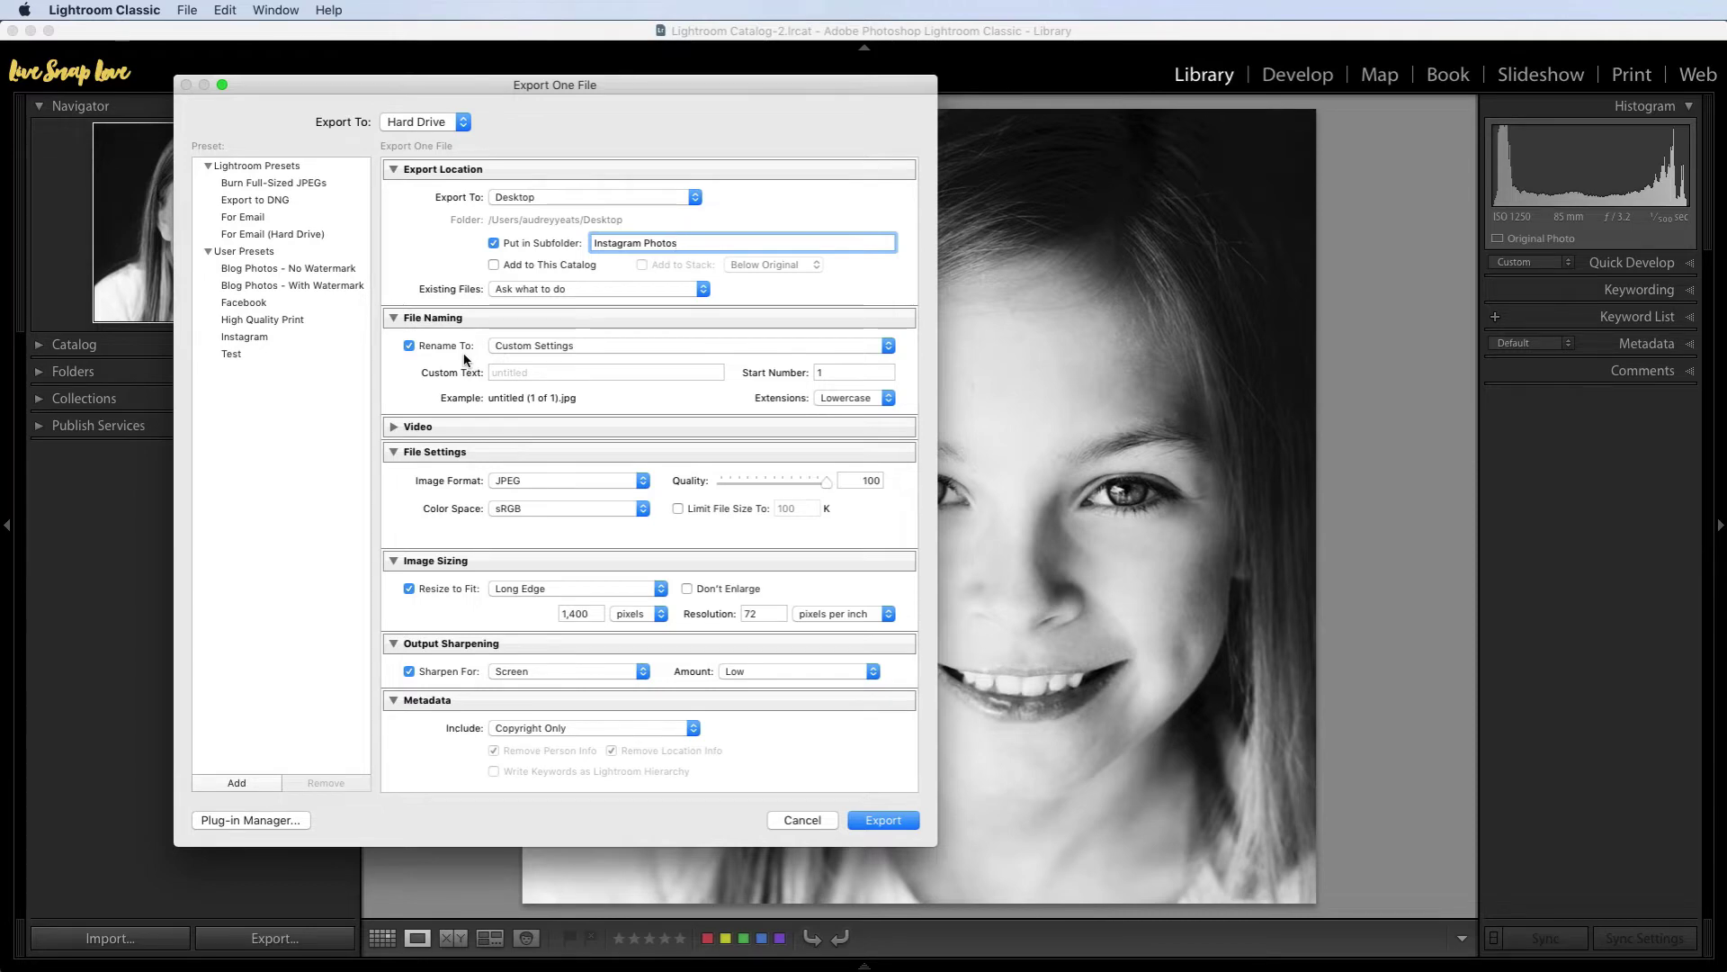
# Set file naming to Custom Name and enter the custom file name text.
pyautogui.click(507, 351)
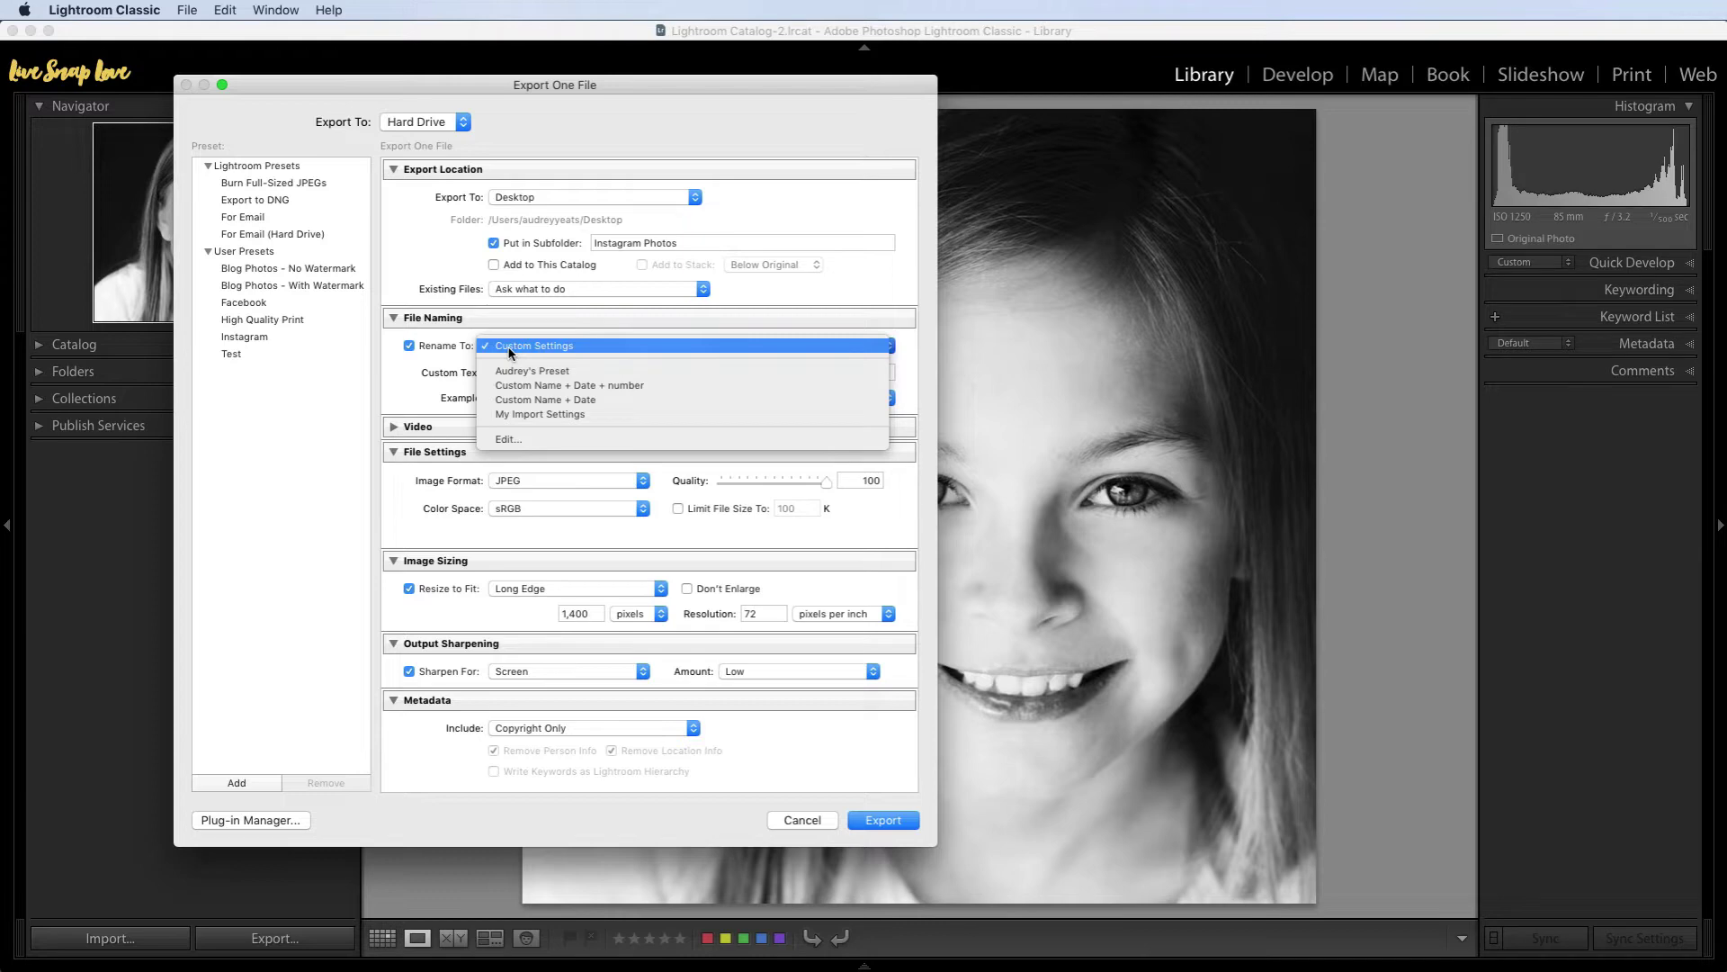
pyautogui.click(509, 351)
pyautogui.click(528, 370)
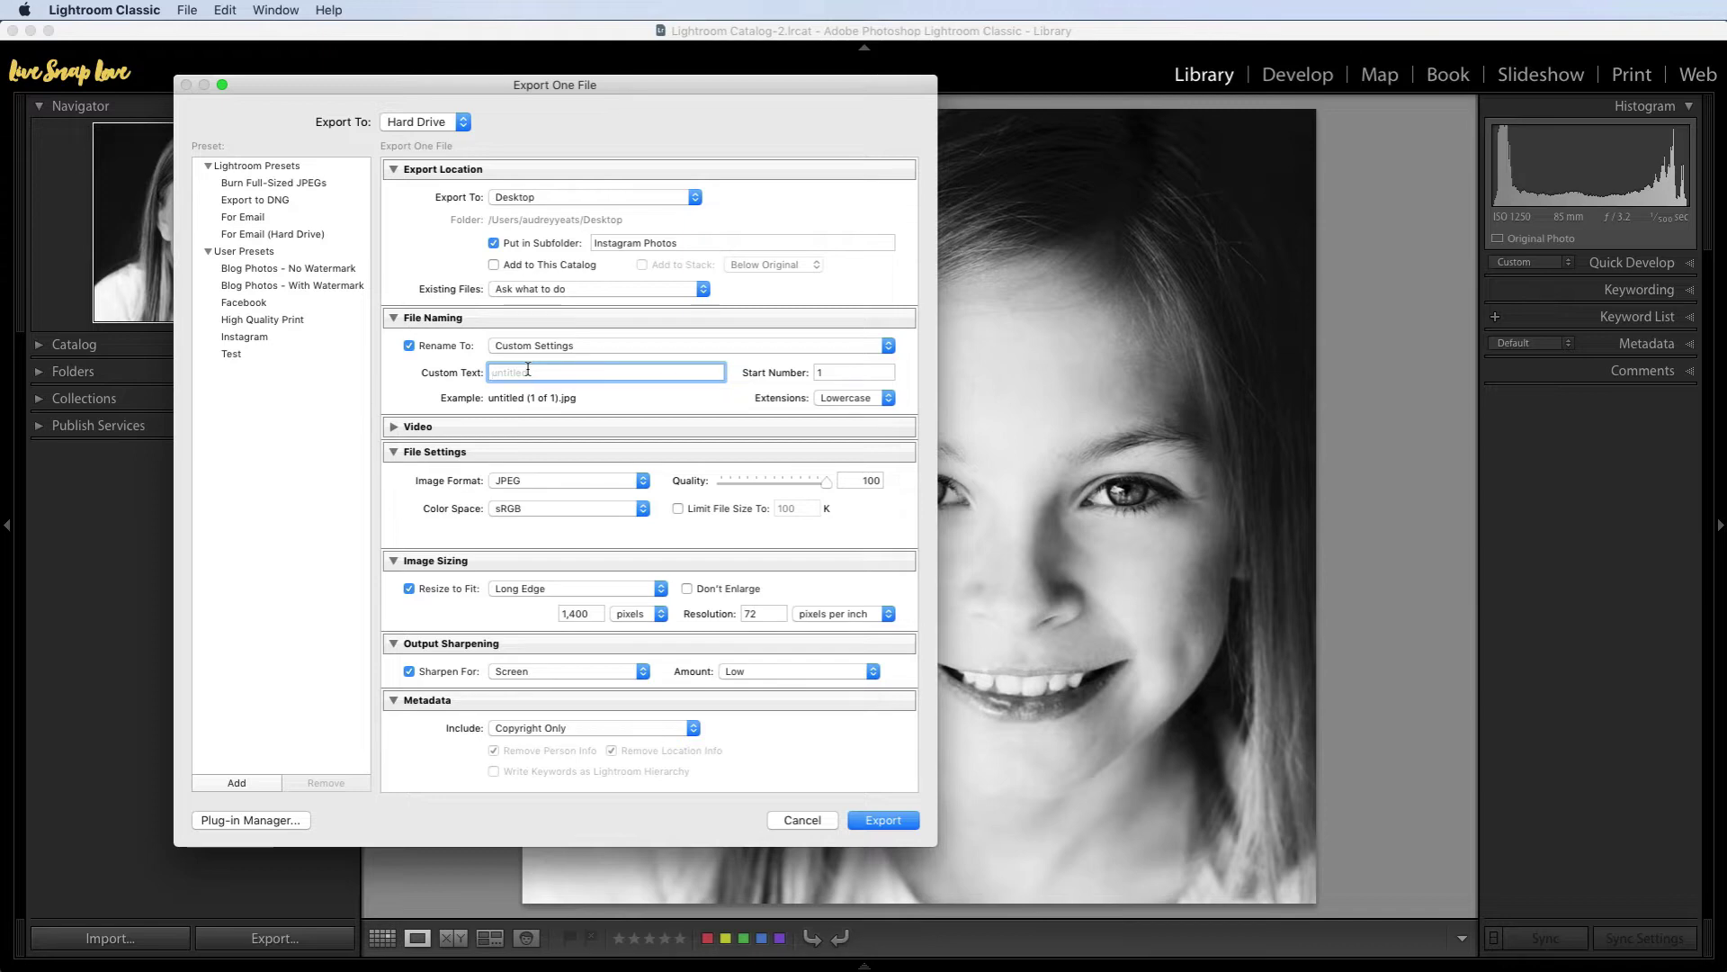
pyautogui.write('Murray')
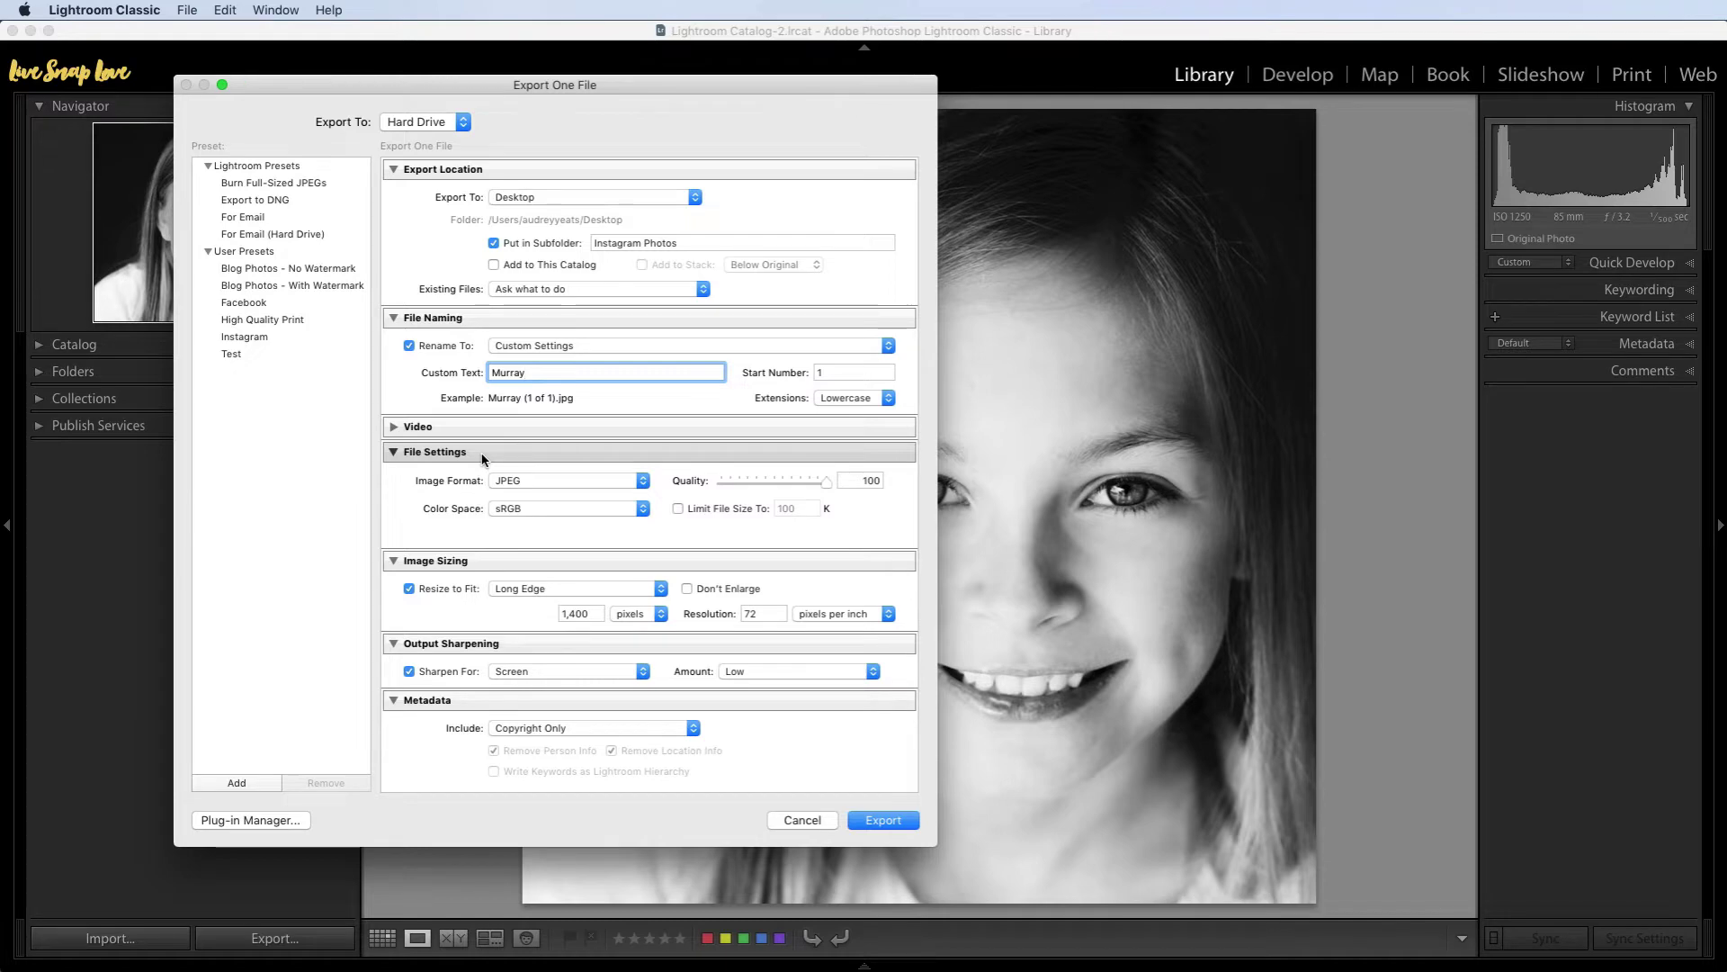
# Set the format to JPEG in sRGB and lower the quality from 100 to 76.
pyautogui.click(553, 483)
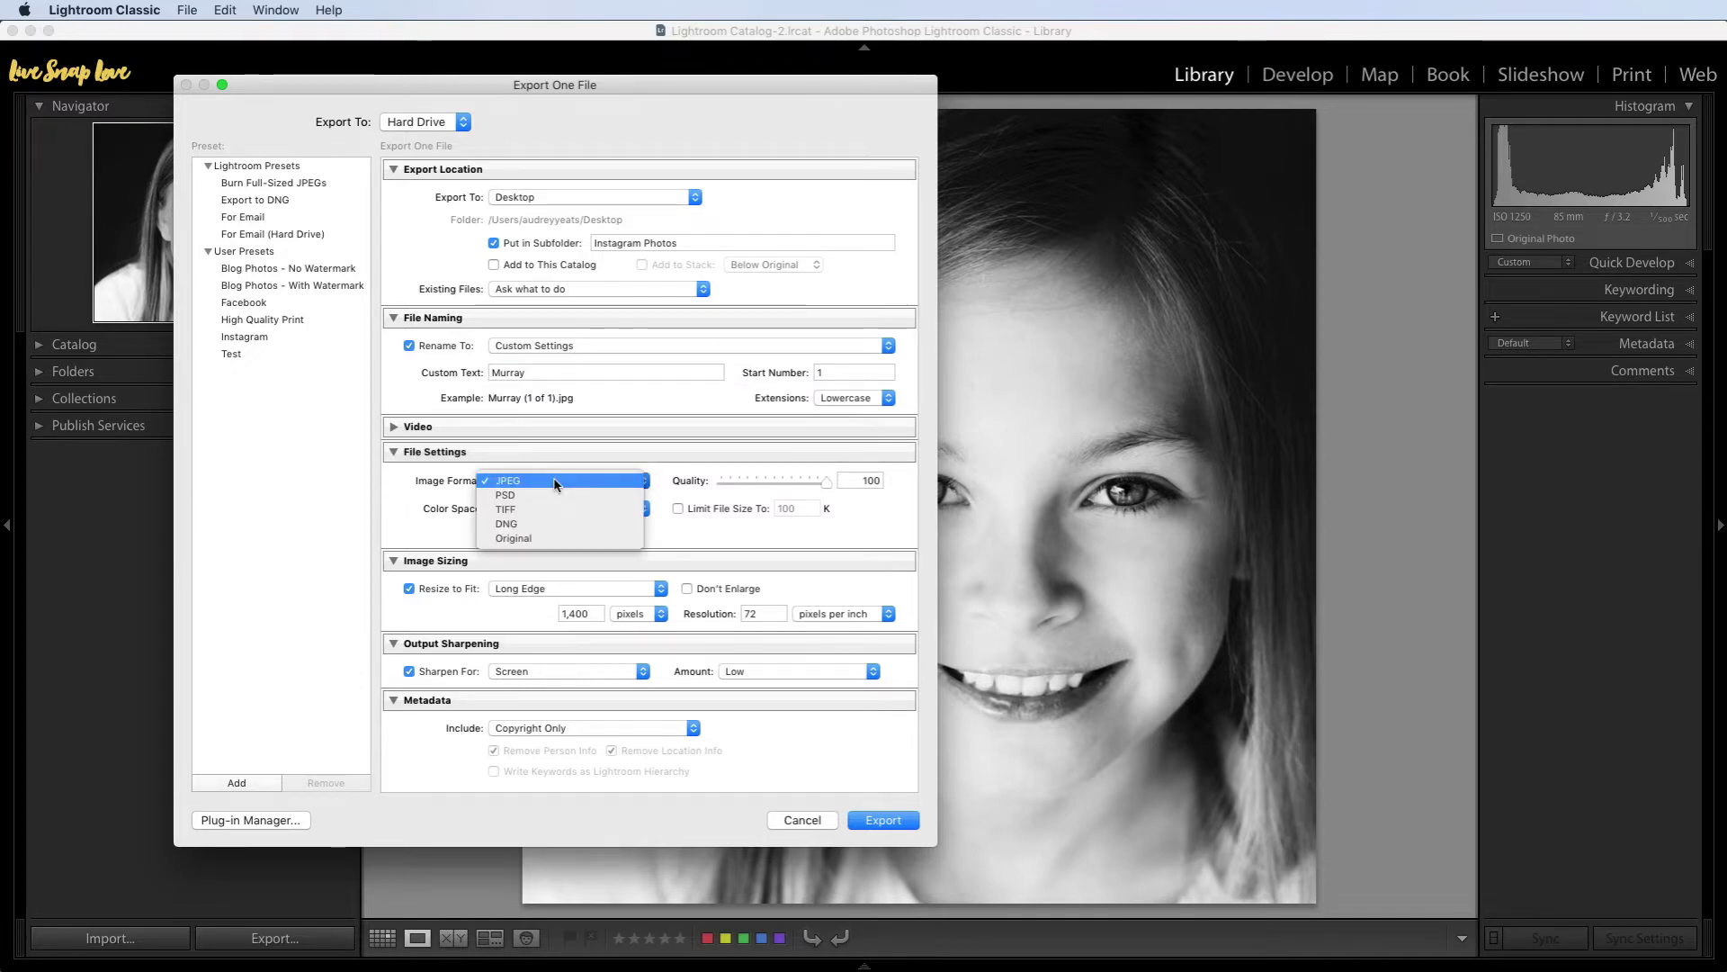
pyautogui.click(554, 483)
pyautogui.click(554, 508)
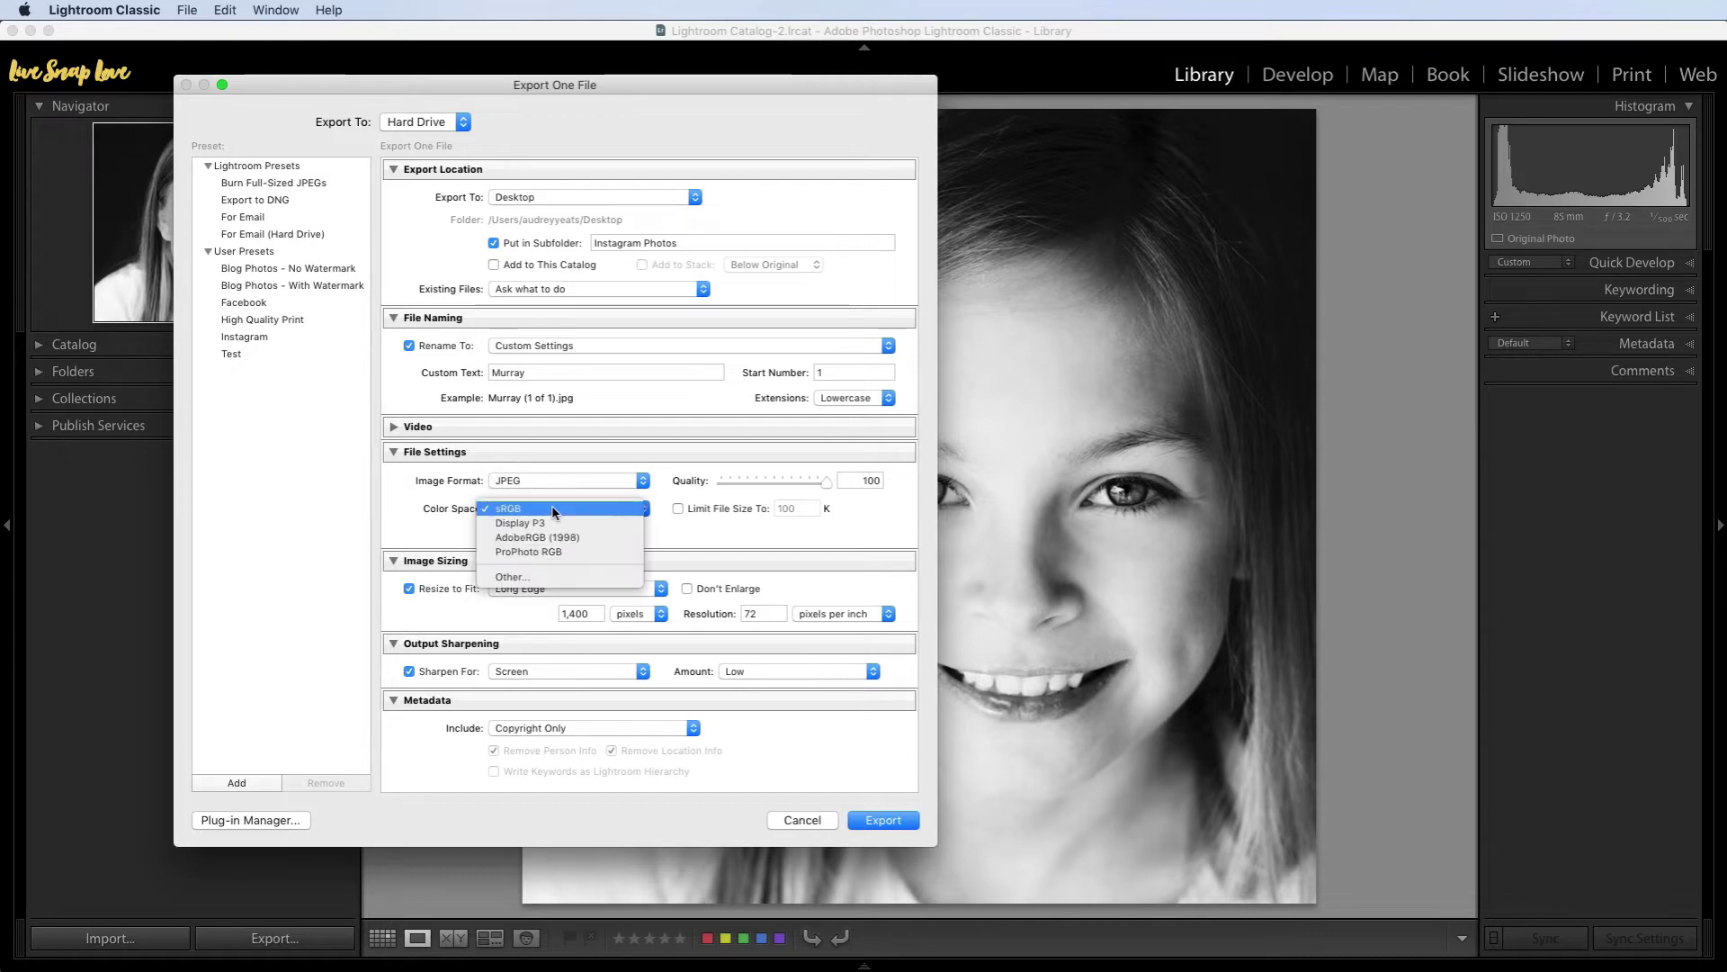
pyautogui.click(553, 509)
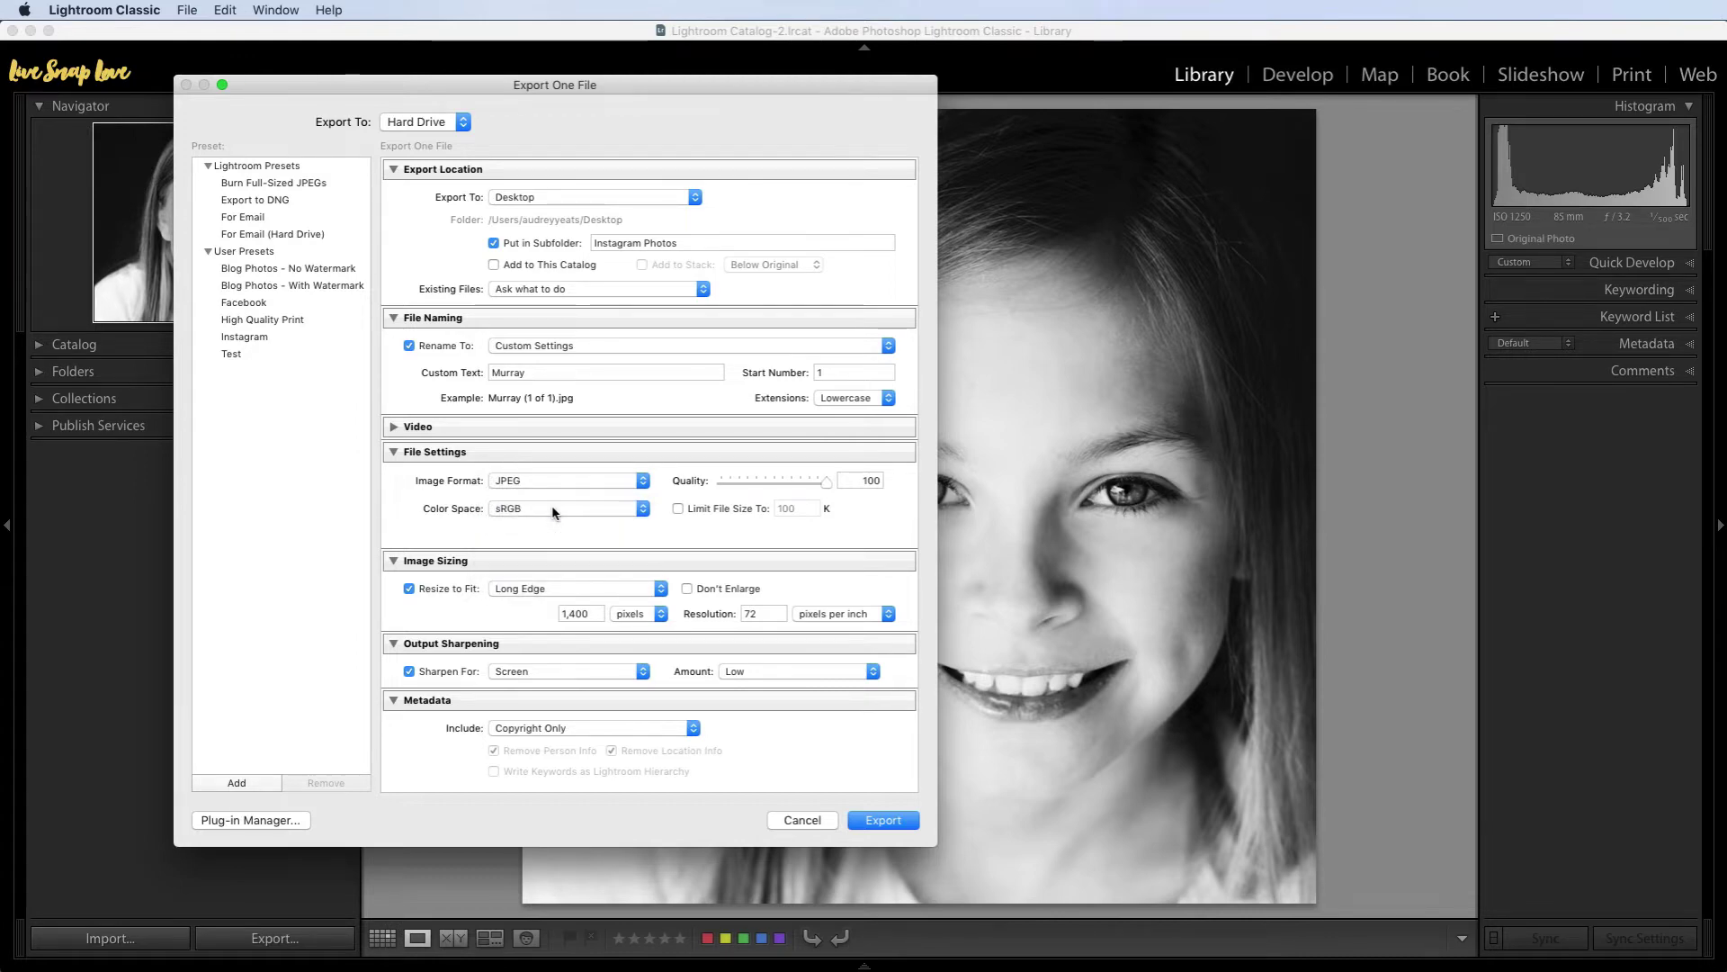
pyautogui.click(552, 508)
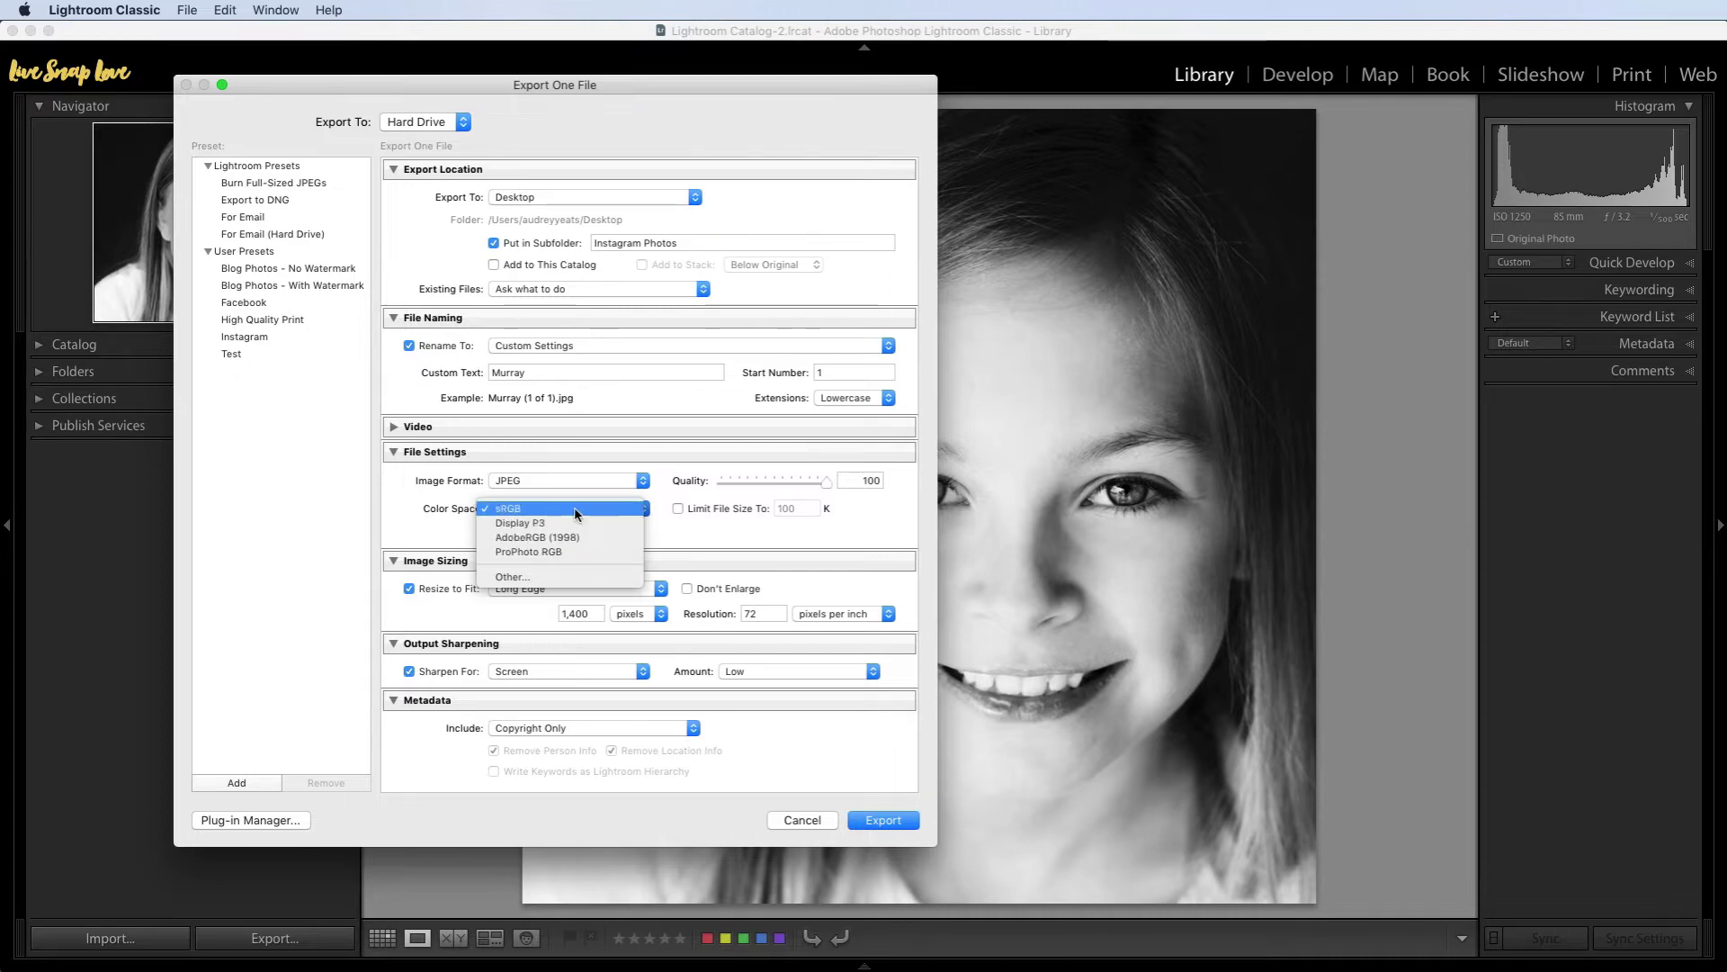
pyautogui.click(576, 512)
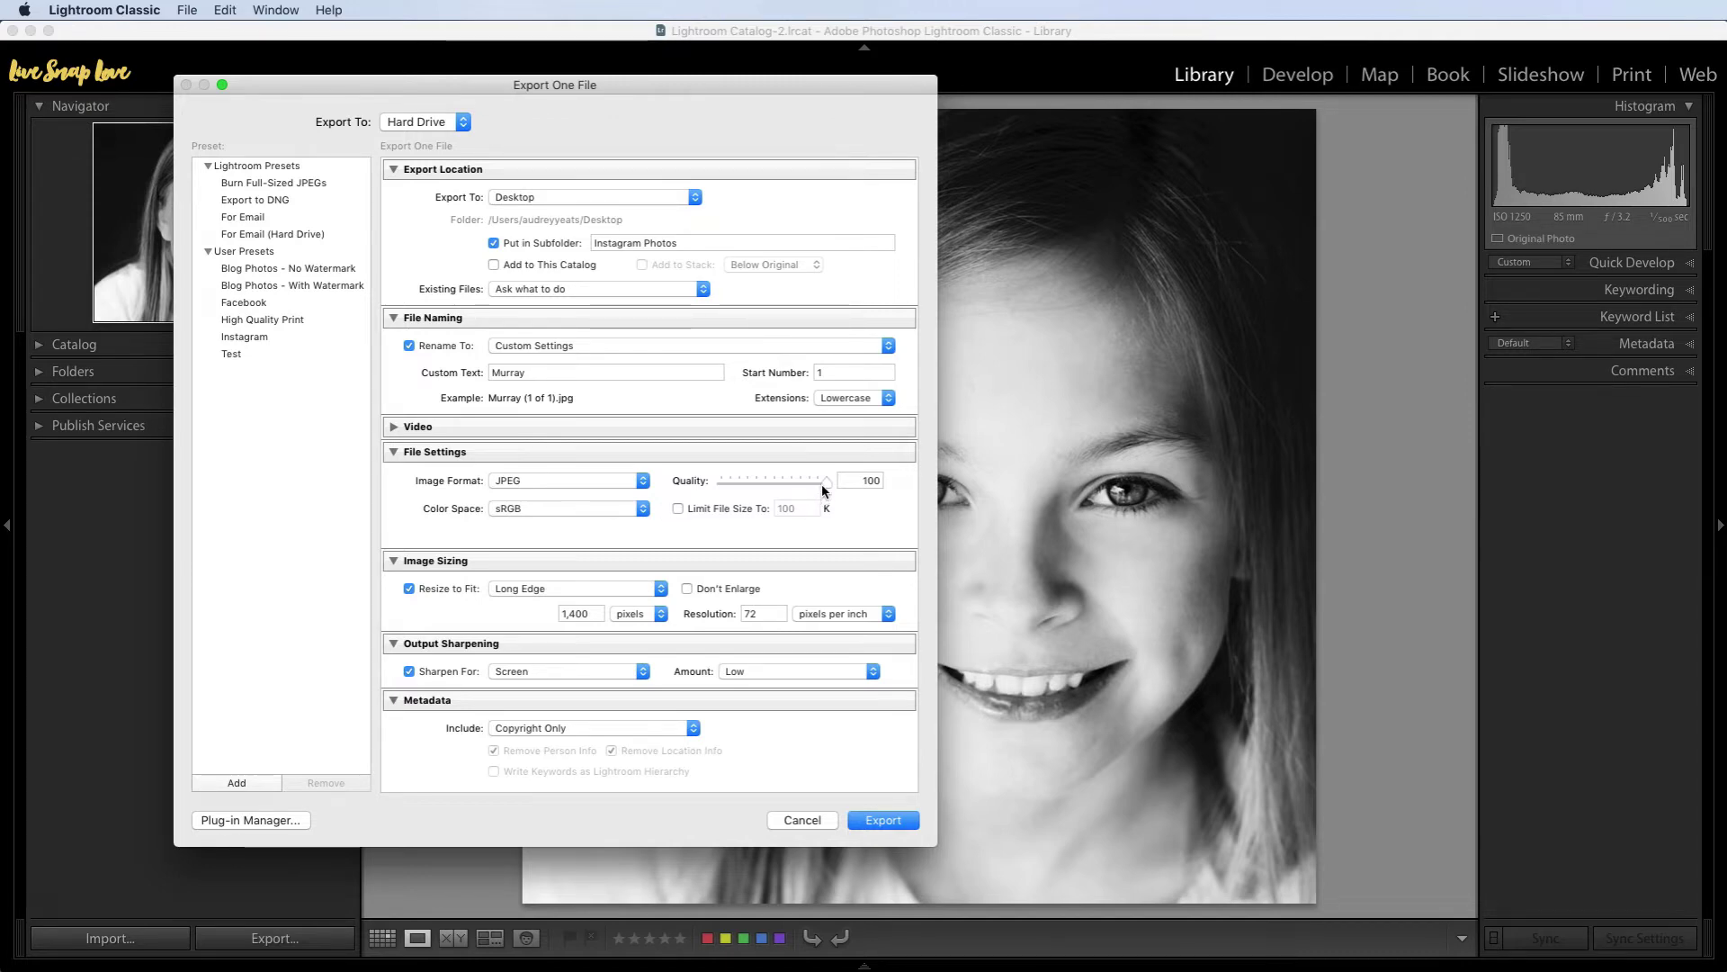
pyautogui.moveTo(820, 486); pyautogui.dragTo(797, 485)
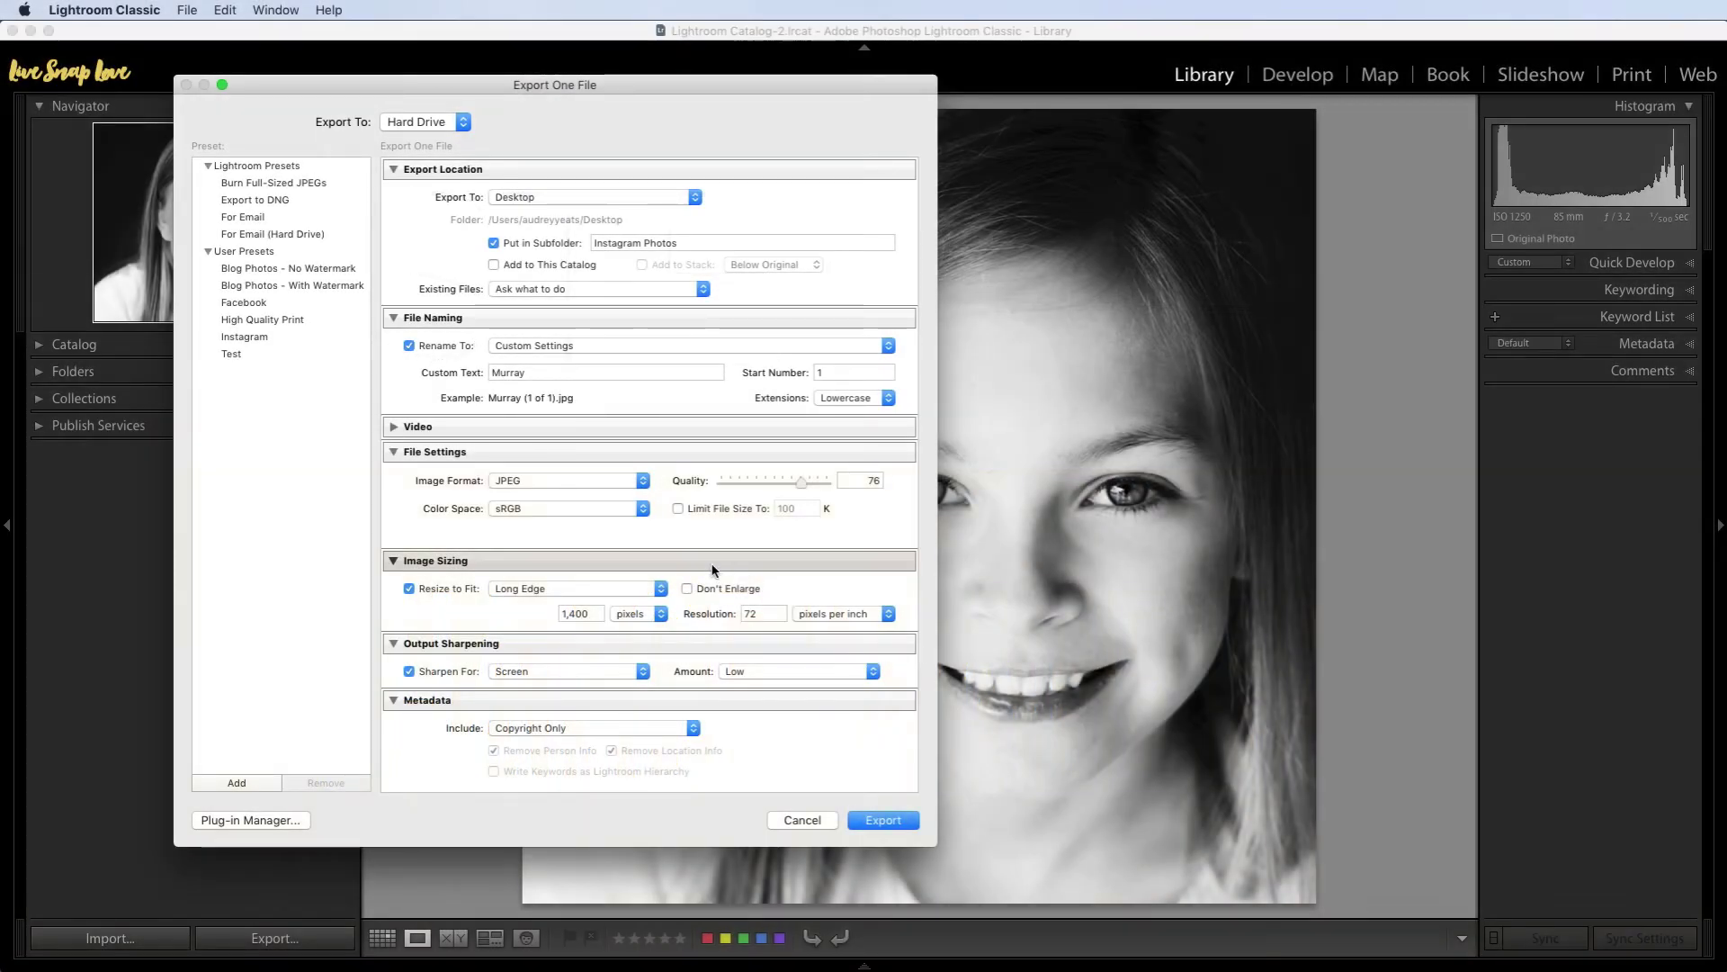
# Resize the export to fit a 1200-pixel long edge at 72 pixels per inch.
pyautogui.scroll(-2, 713, 569)
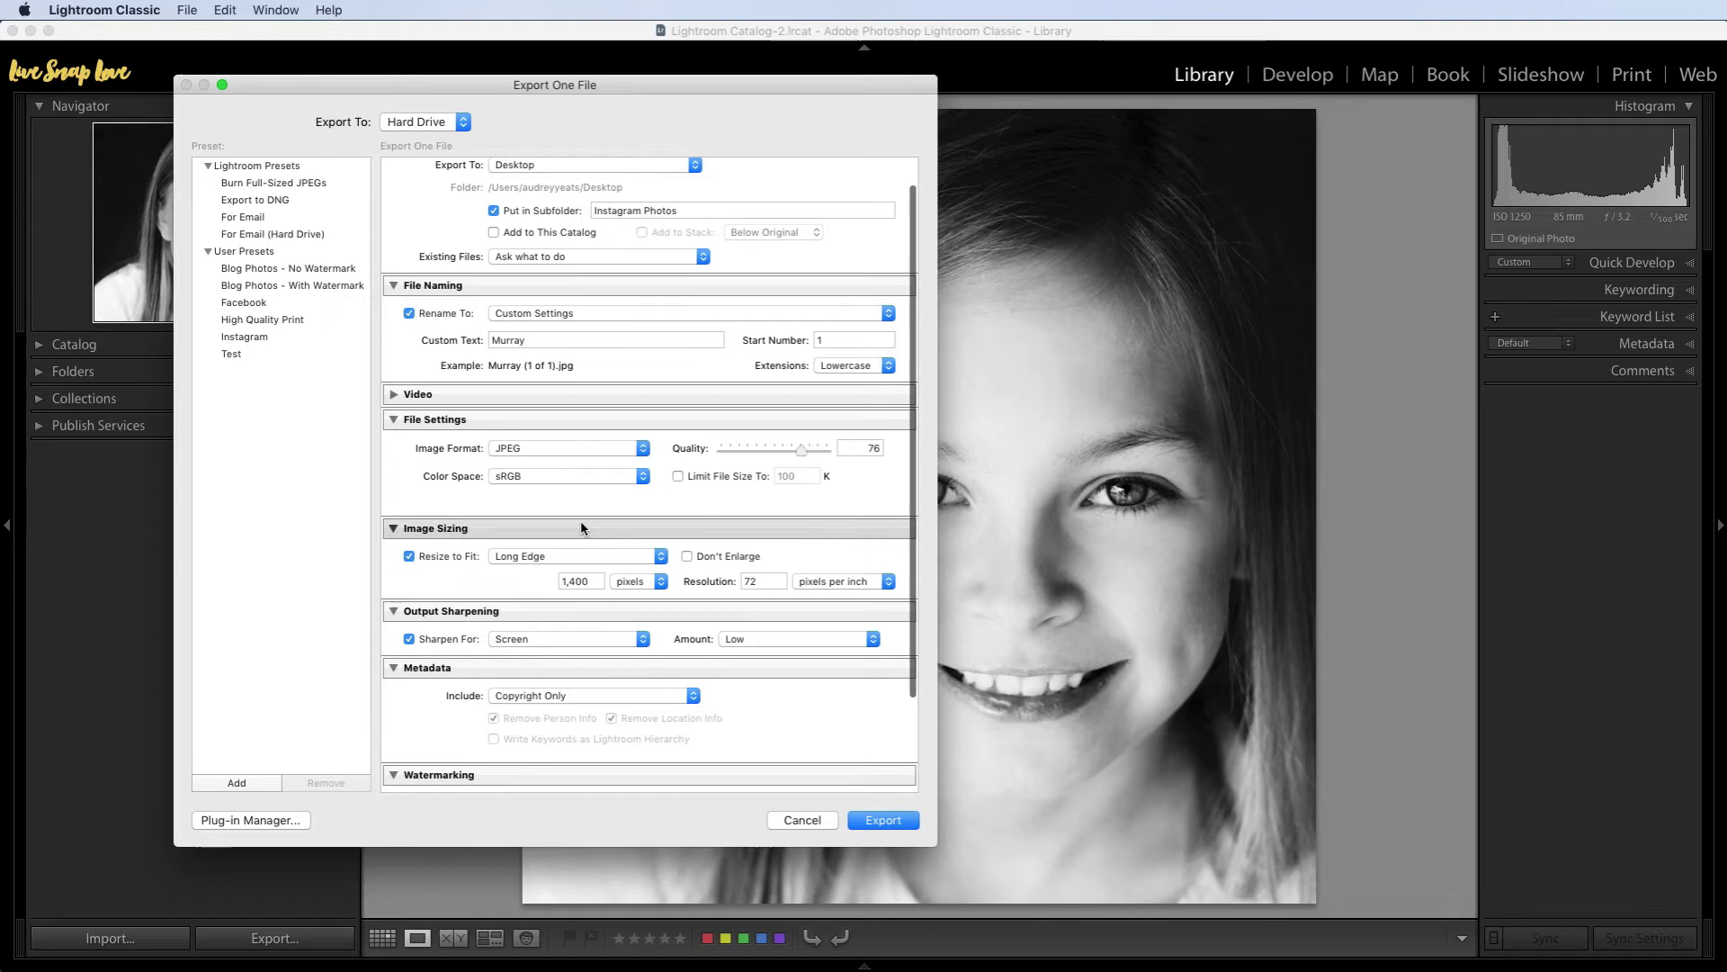
pyautogui.click(410, 556)
pyautogui.click(410, 556)
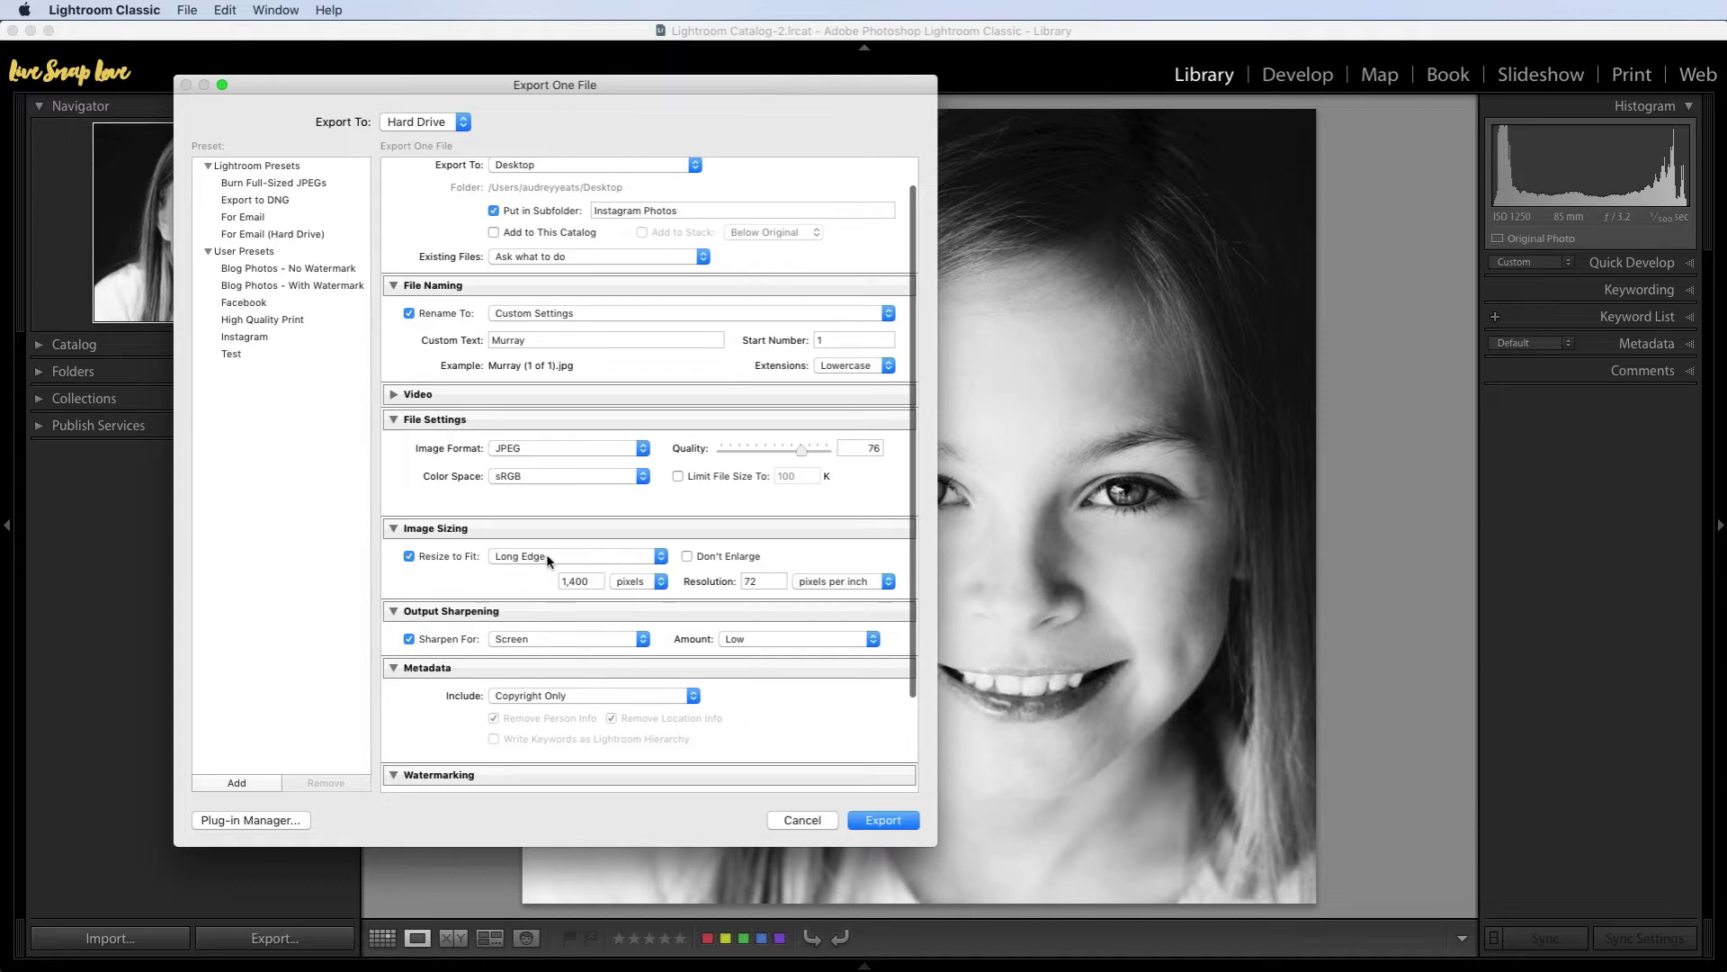
pyautogui.click(547, 556)
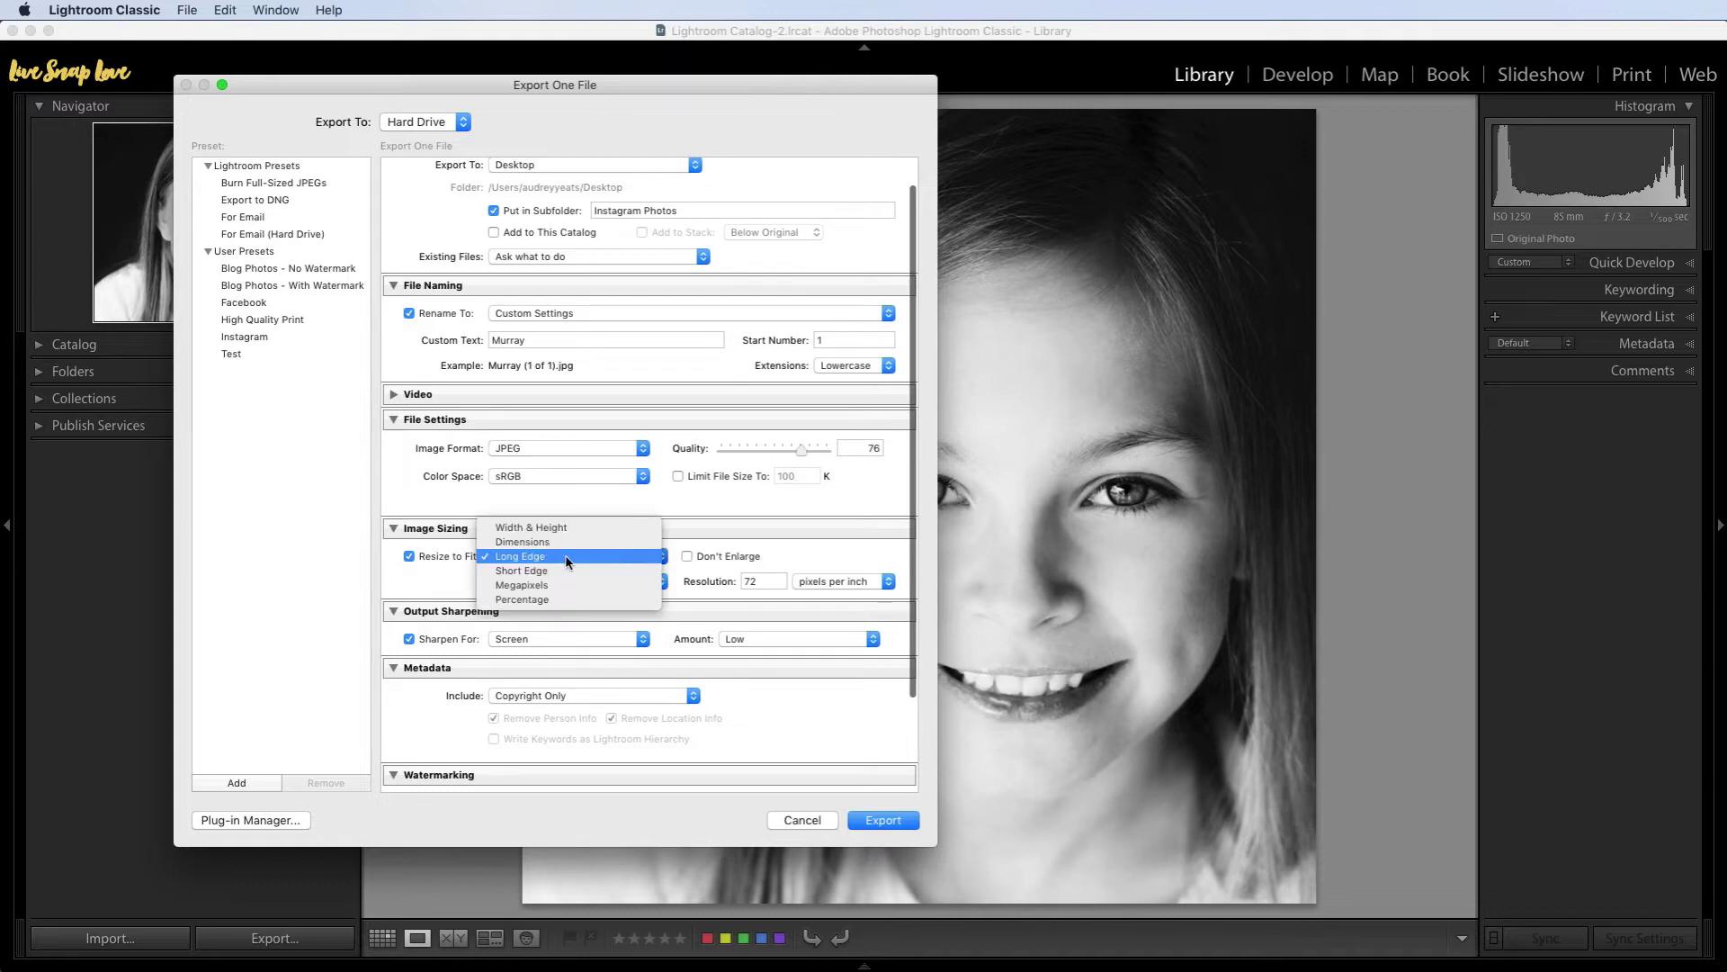
pyautogui.click(634, 556)
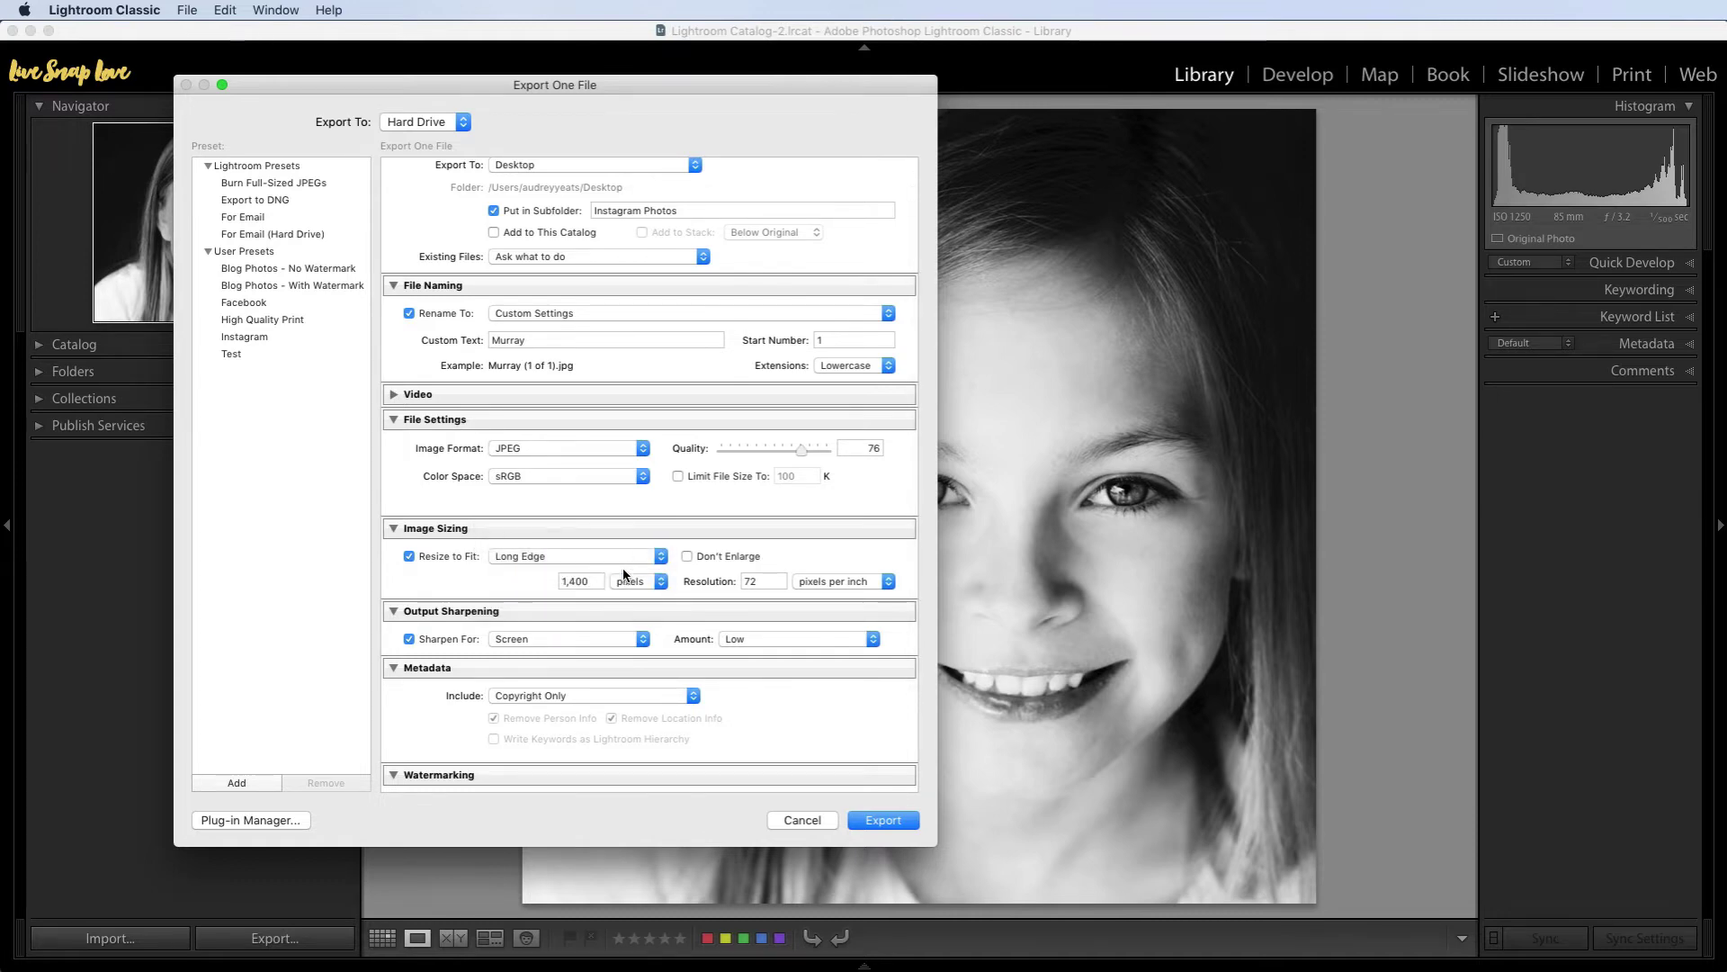
pyautogui.click(591, 579)
pyautogui.write('1200')
pyautogui.moveTo(586, 580); pyautogui.dragTo(543, 577)
pyautogui.write('1080')
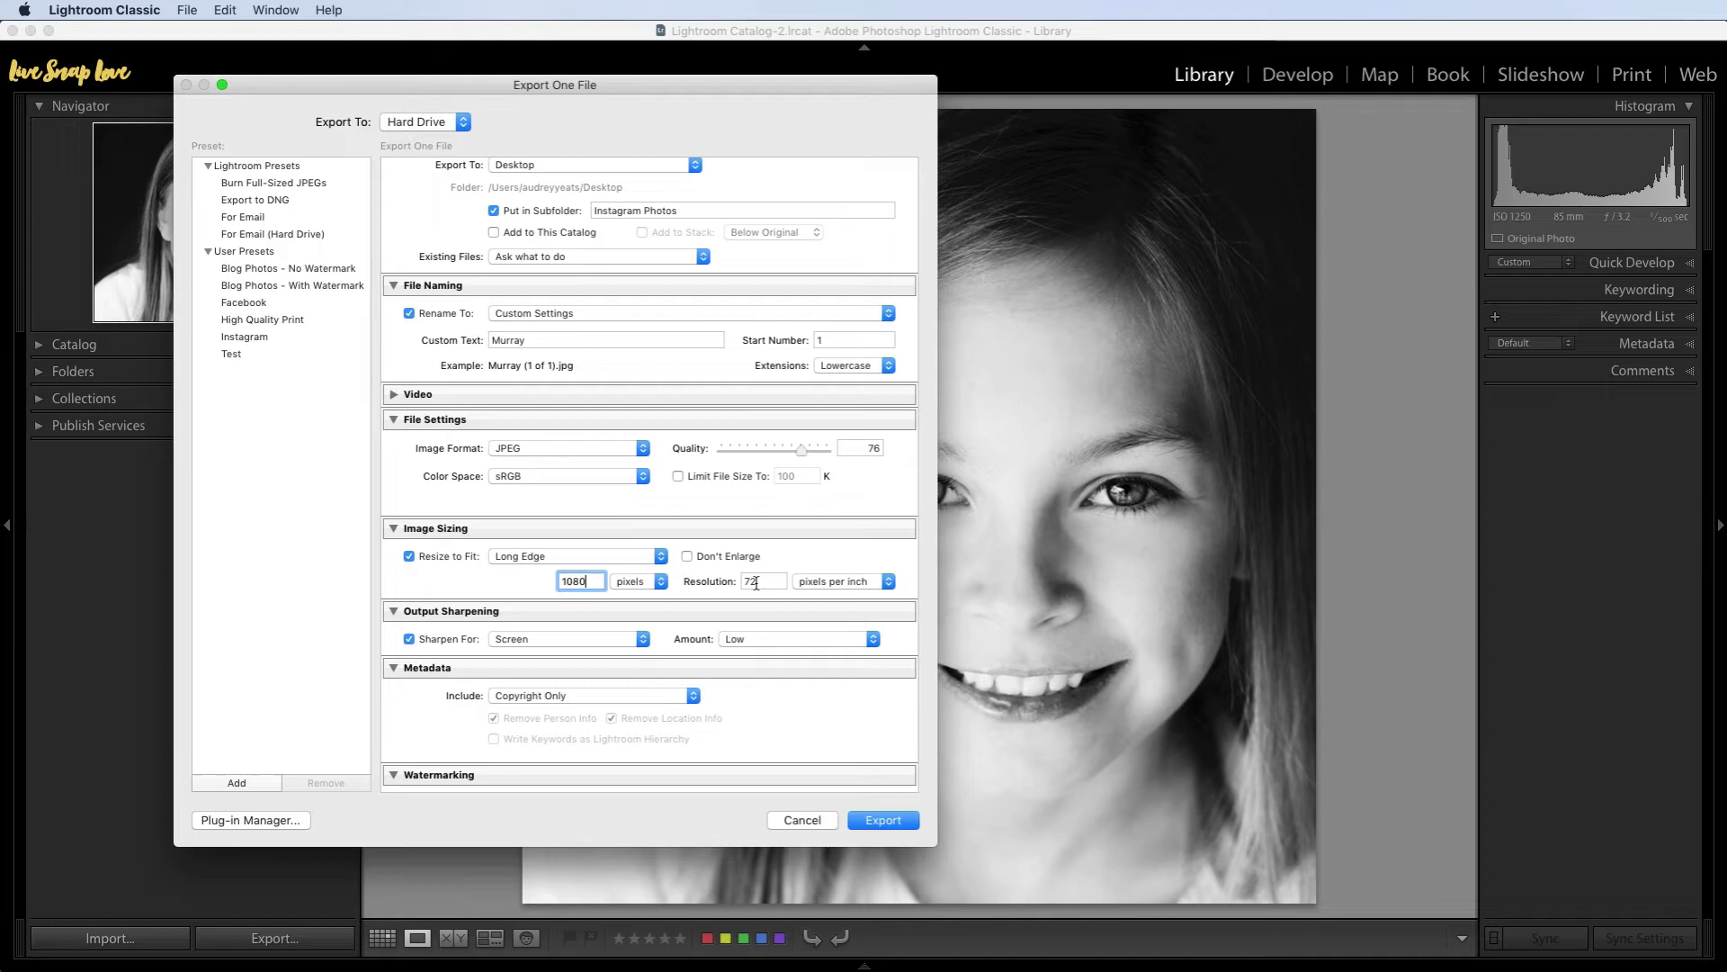
pyautogui.moveTo(601, 582); pyautogui.dragTo(516, 583)
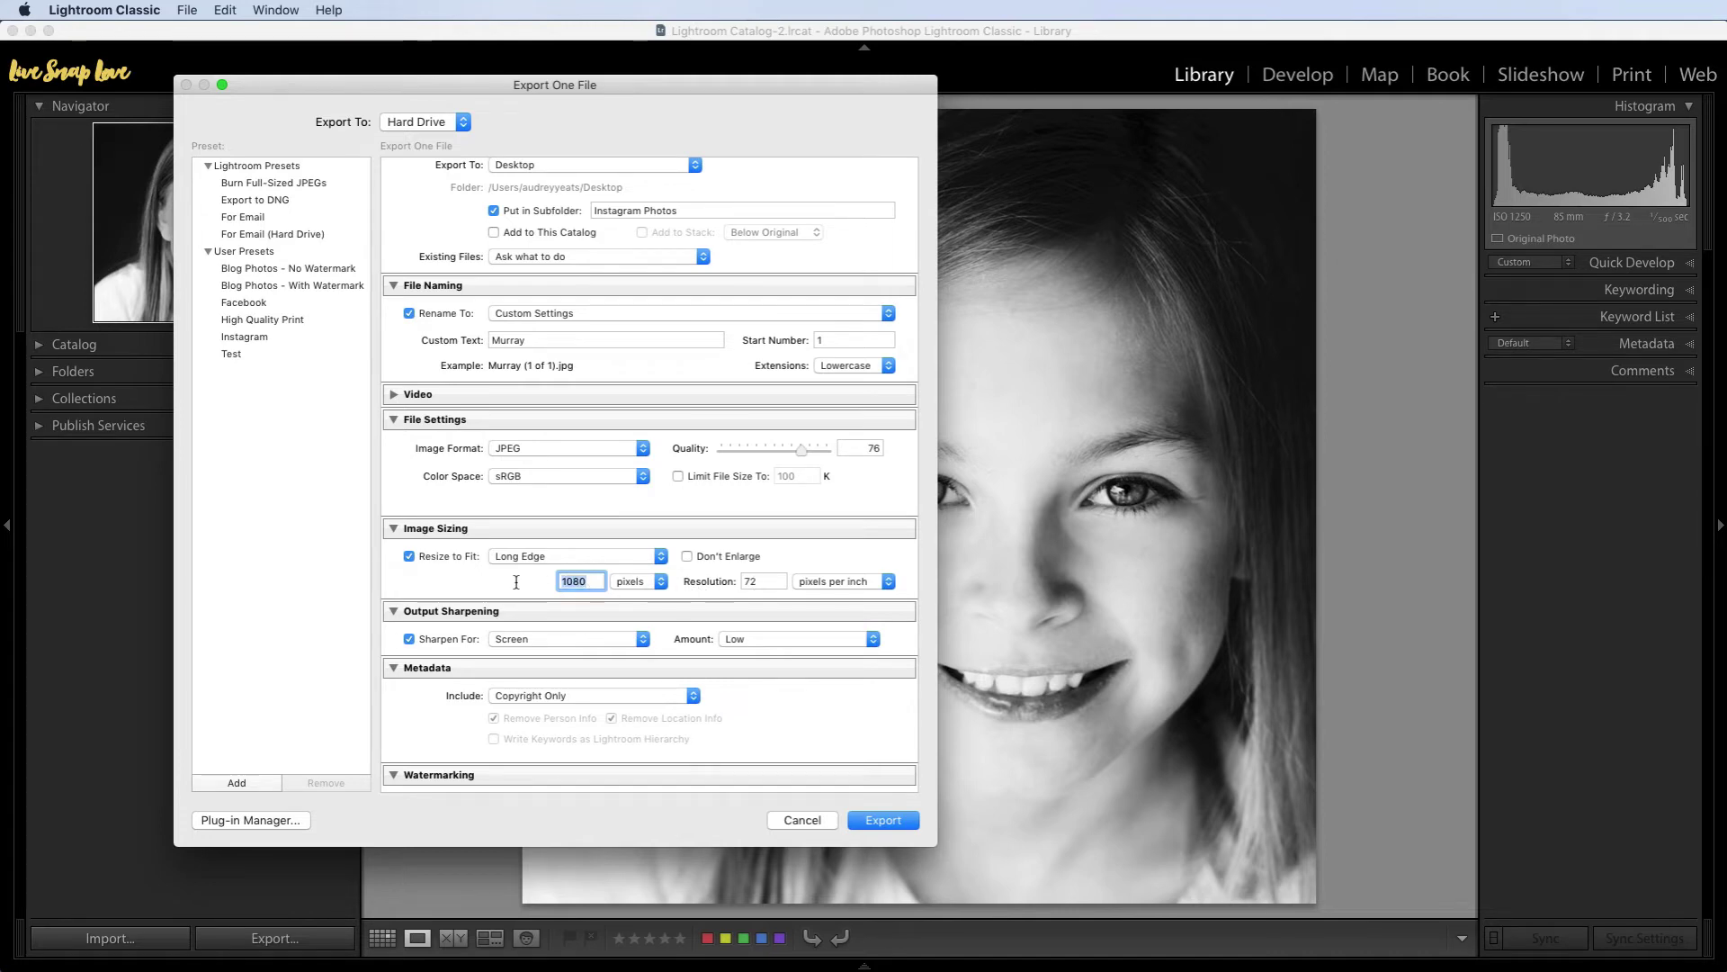
pyautogui.write('1200')
pyautogui.click(758, 585)
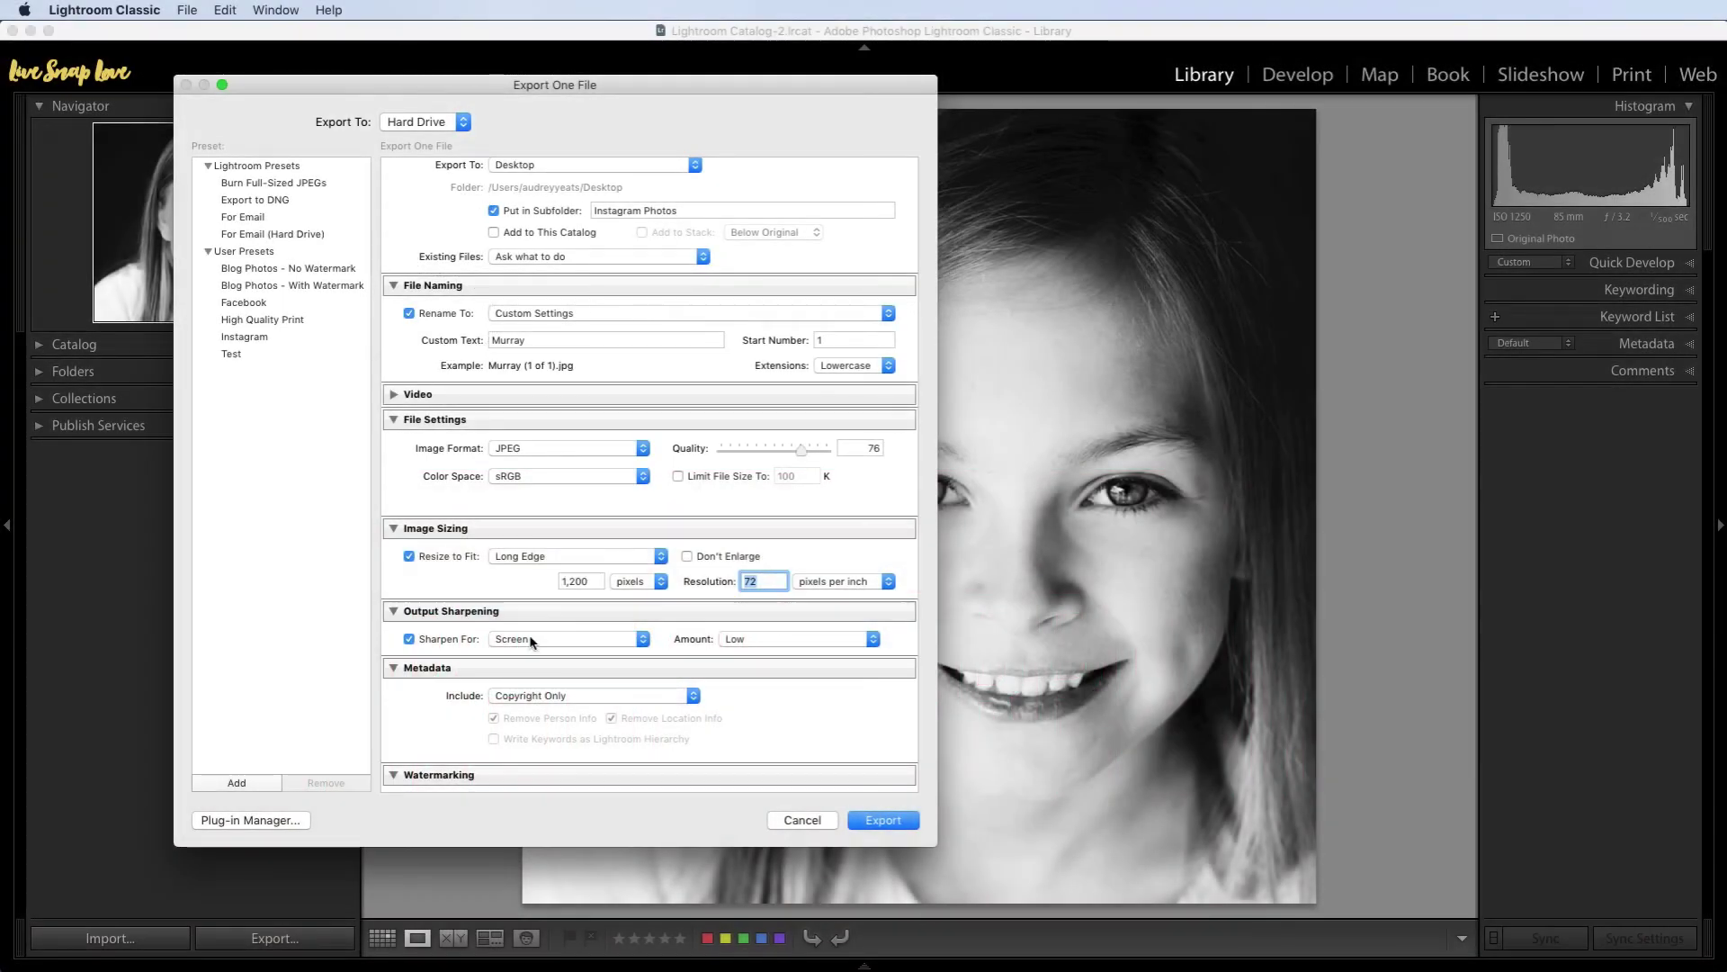
# Set output sharpening for Screen with the amount at Standard.
pyautogui.click(411, 648)
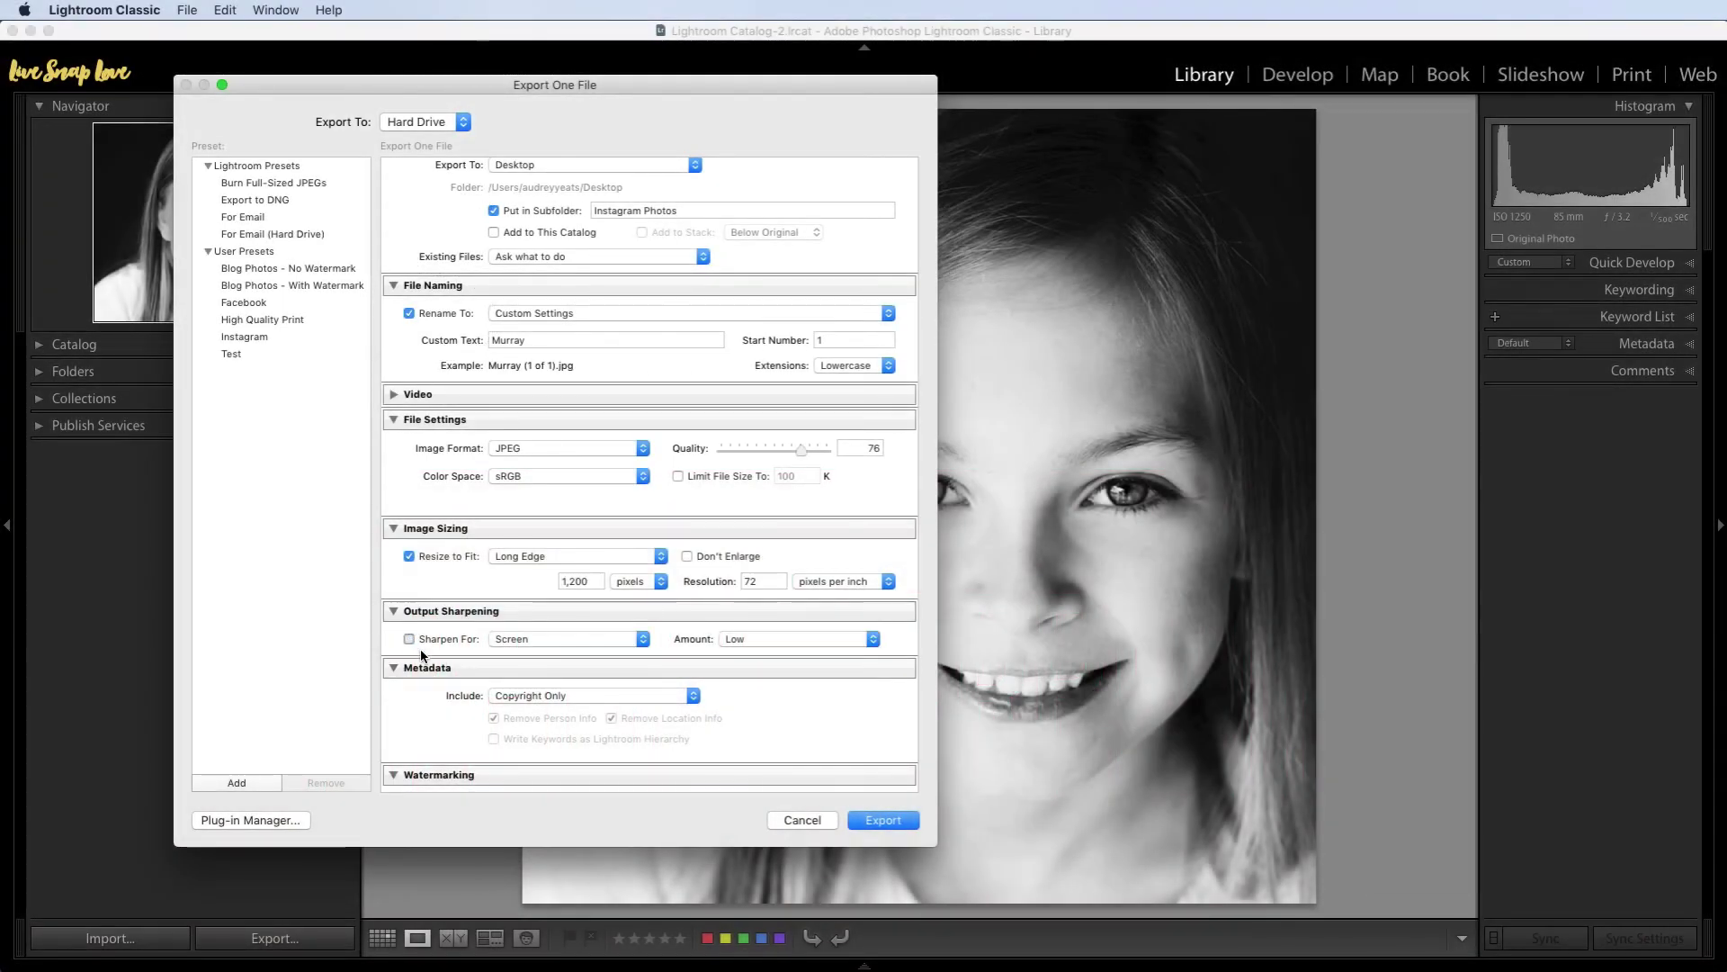
pyautogui.click(564, 641)
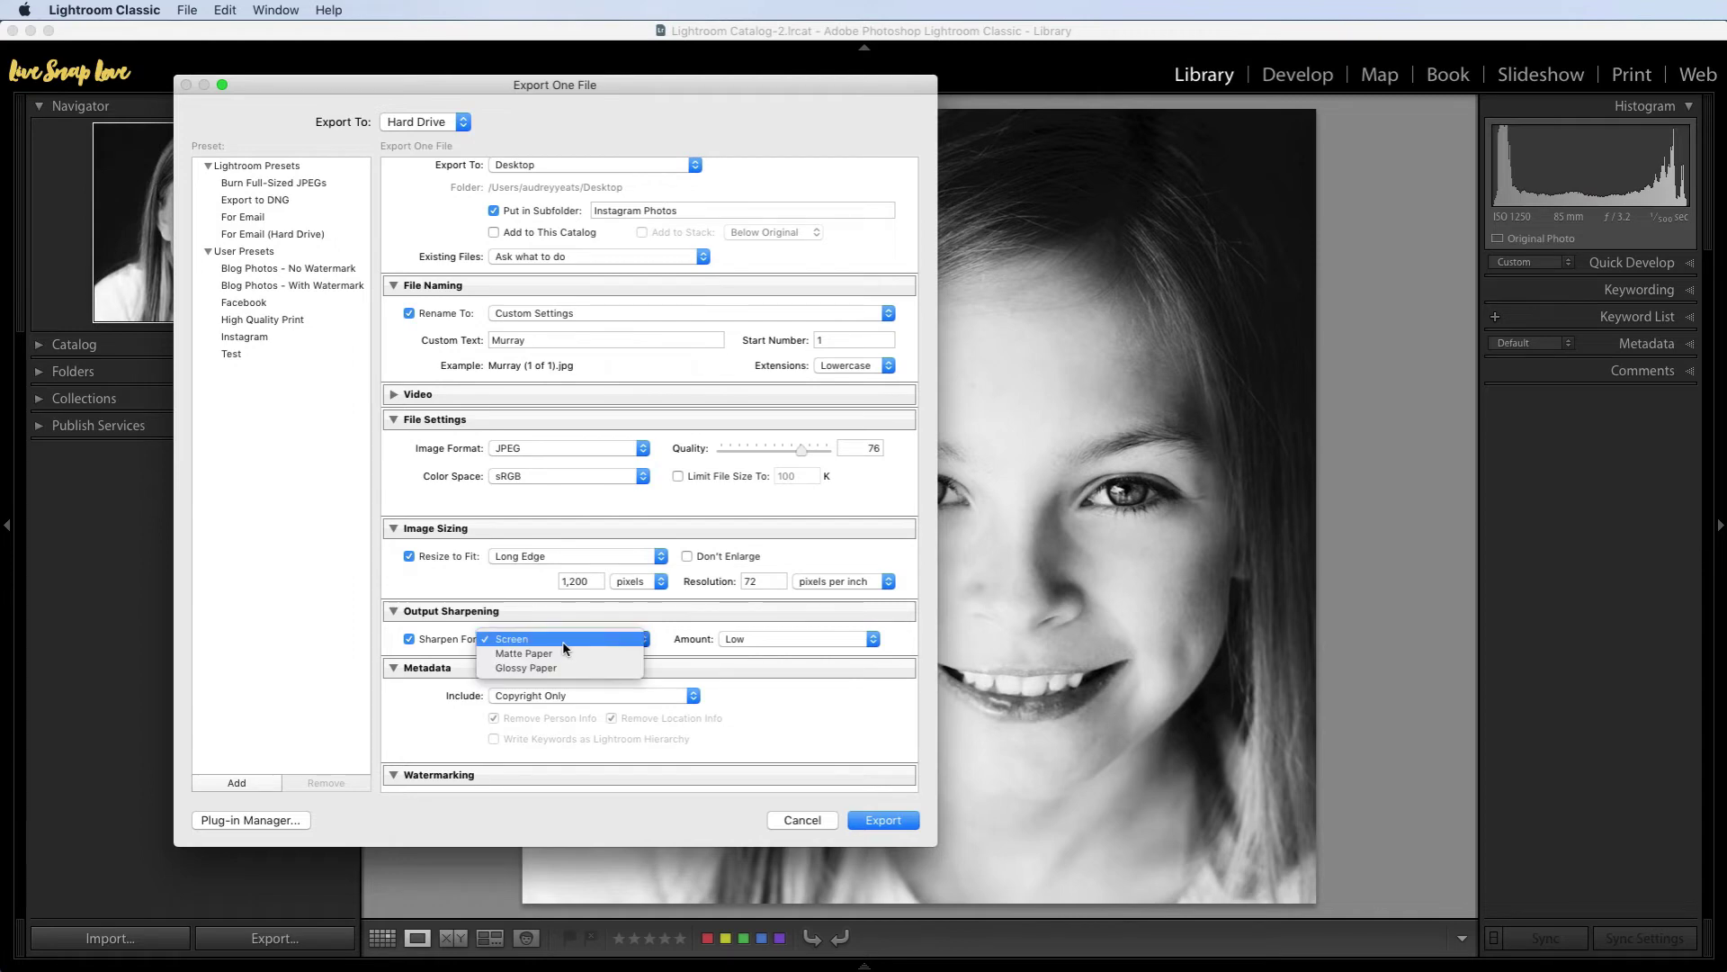
pyautogui.click(563, 644)
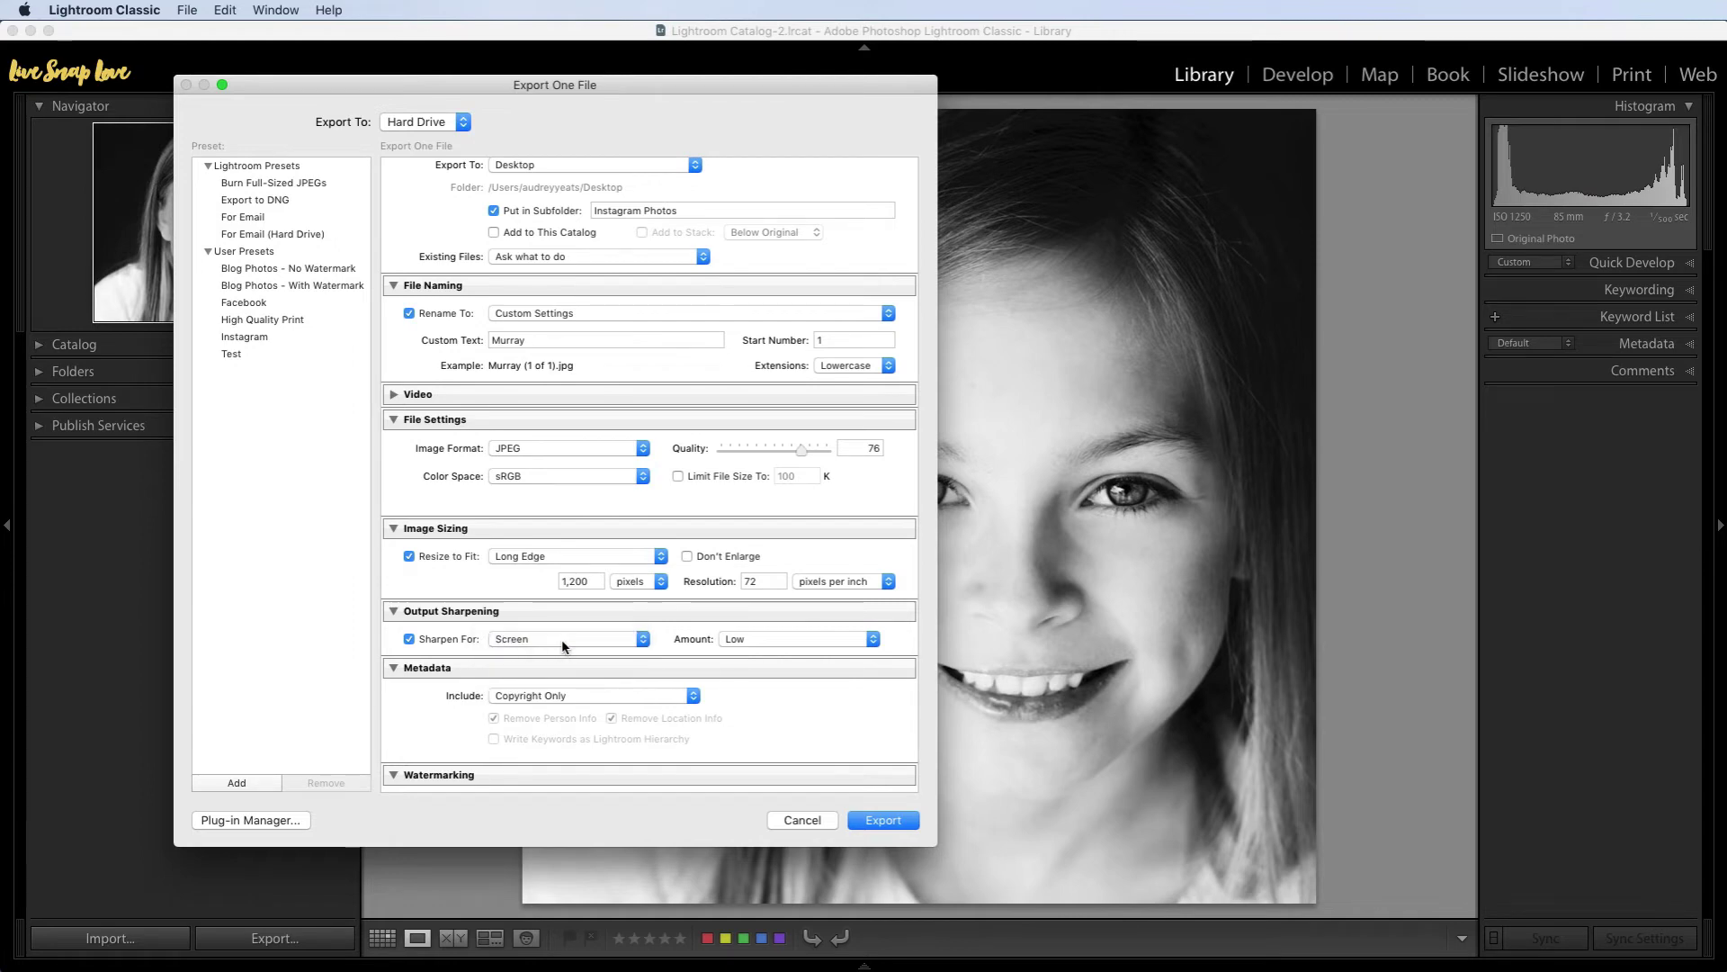
pyautogui.click(826, 640)
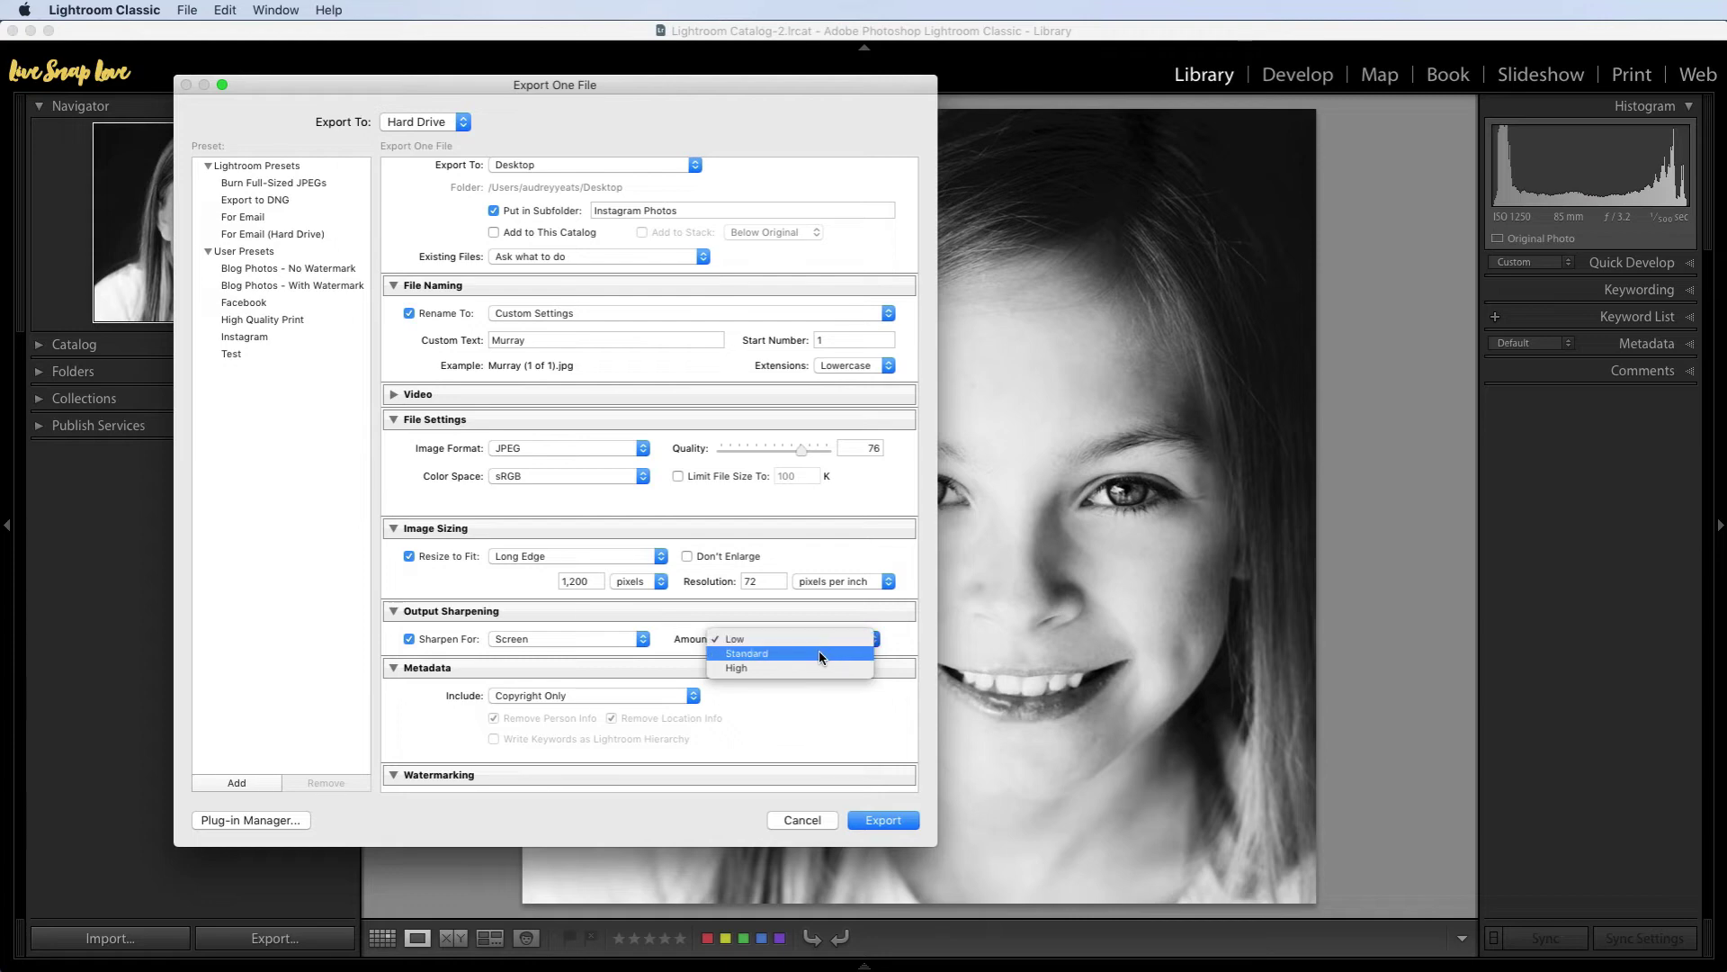
pyautogui.click(818, 652)
pyautogui.click(815, 641)
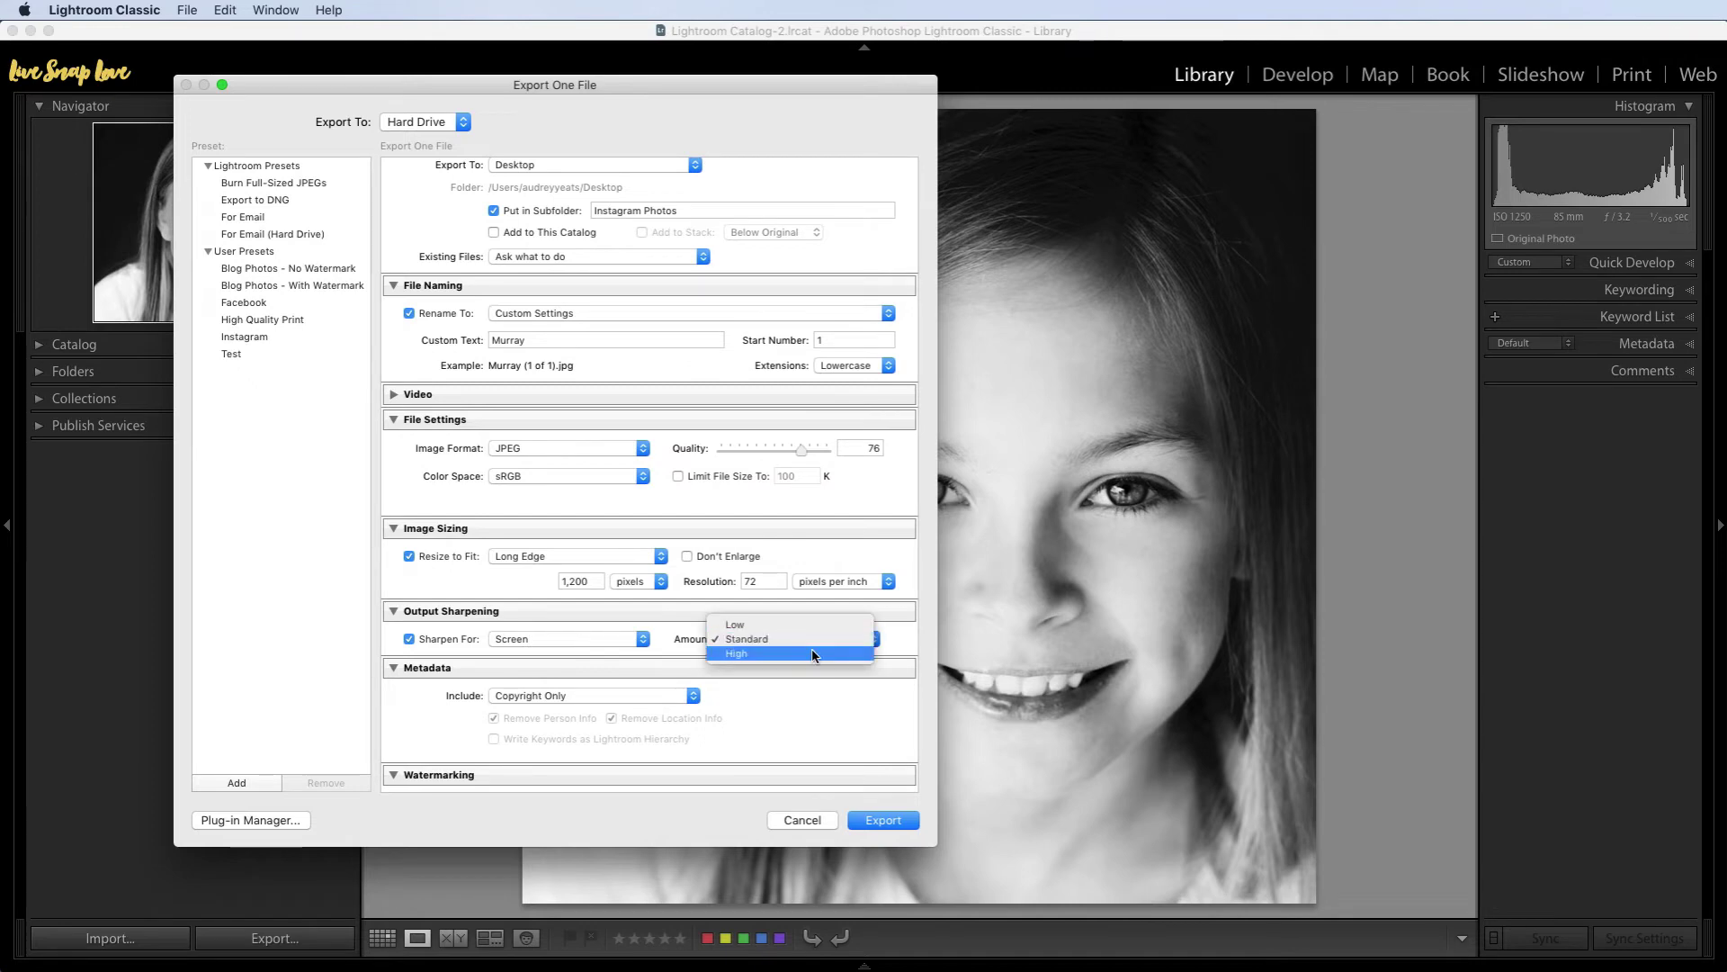
pyautogui.click(812, 654)
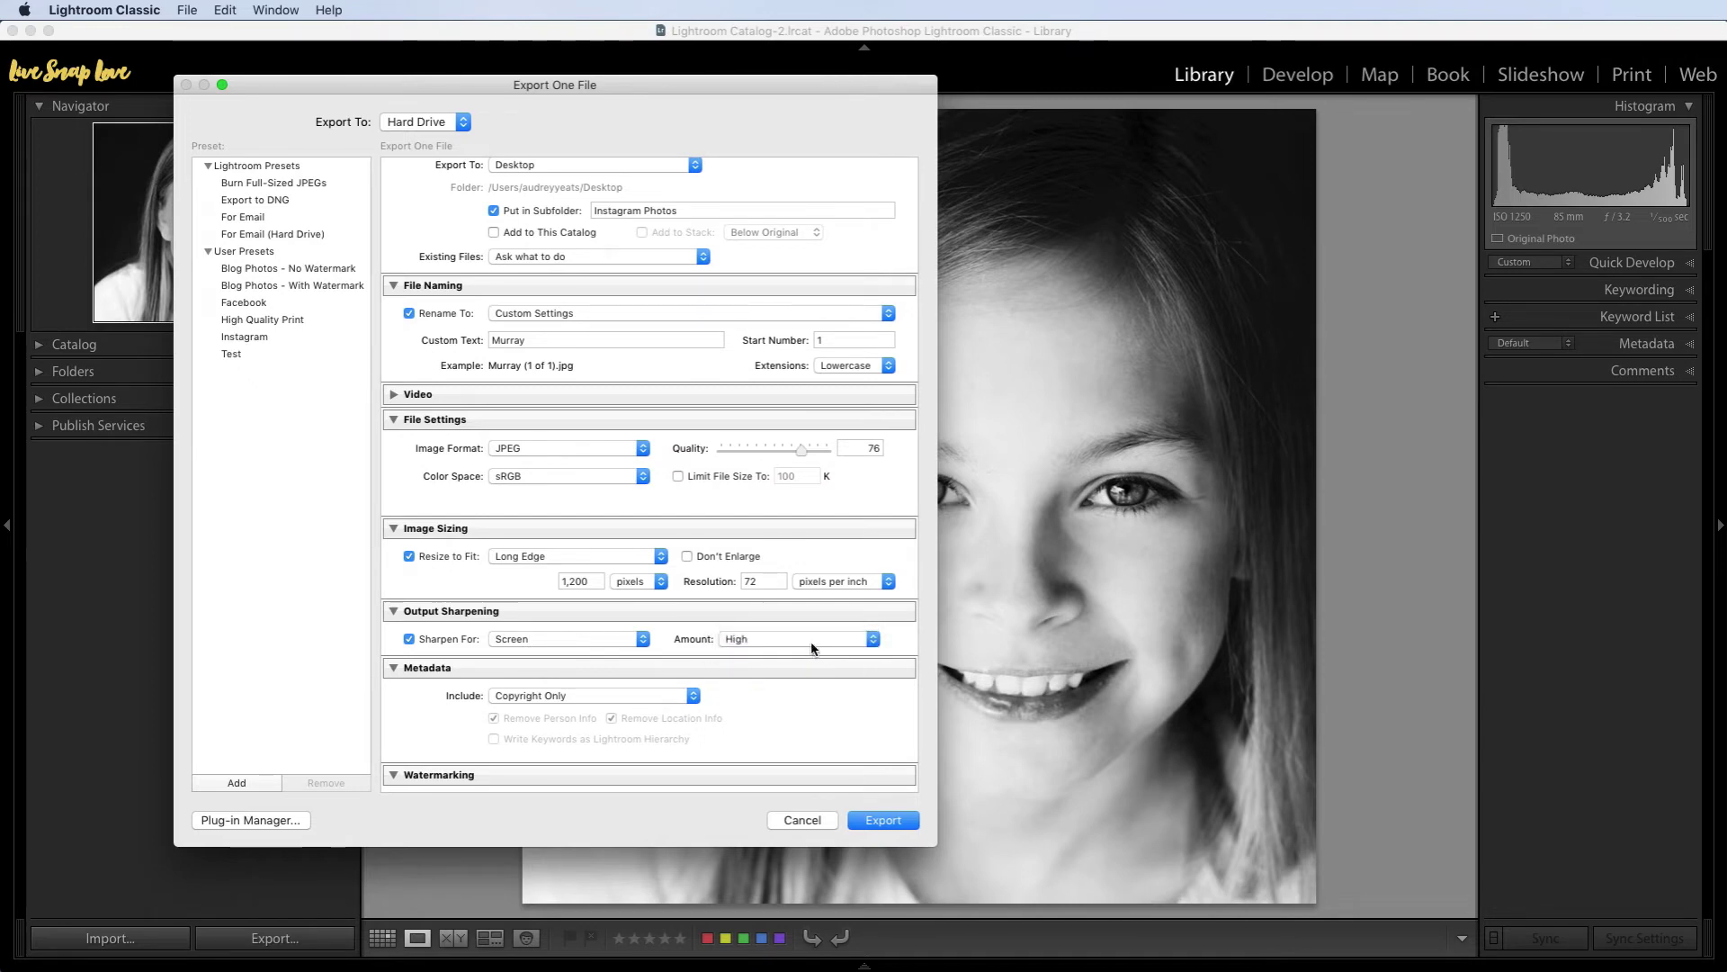
pyautogui.click(808, 639)
pyautogui.click(803, 628)
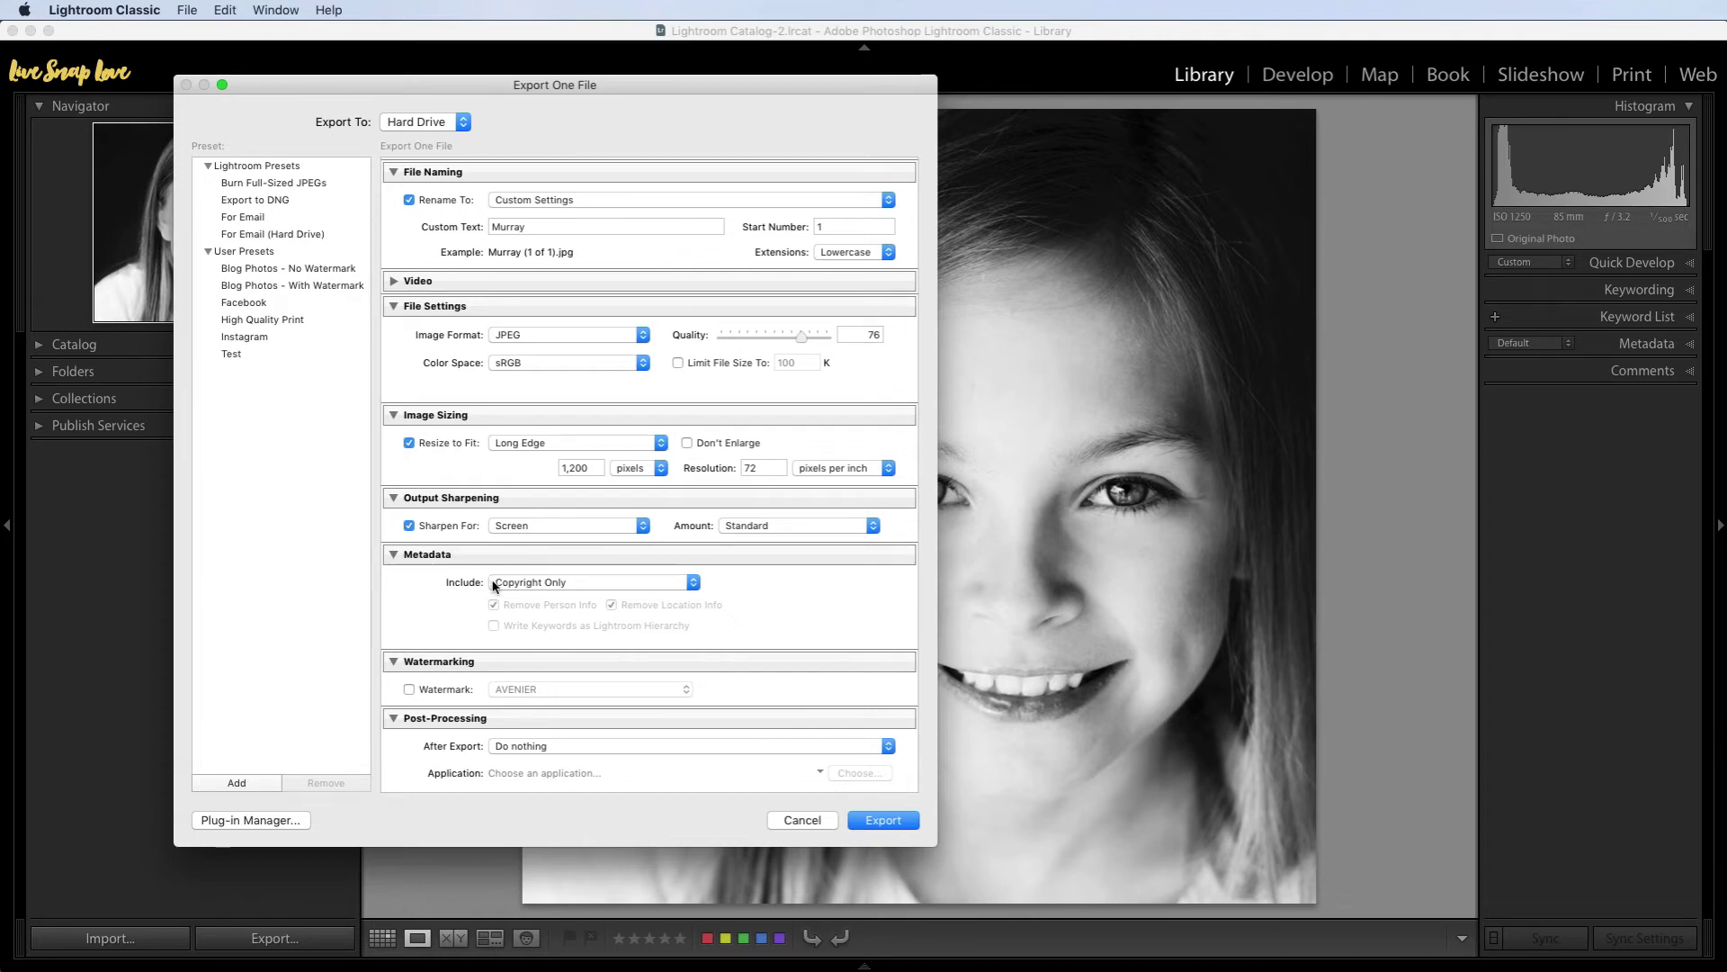
pyautogui.click(515, 585)
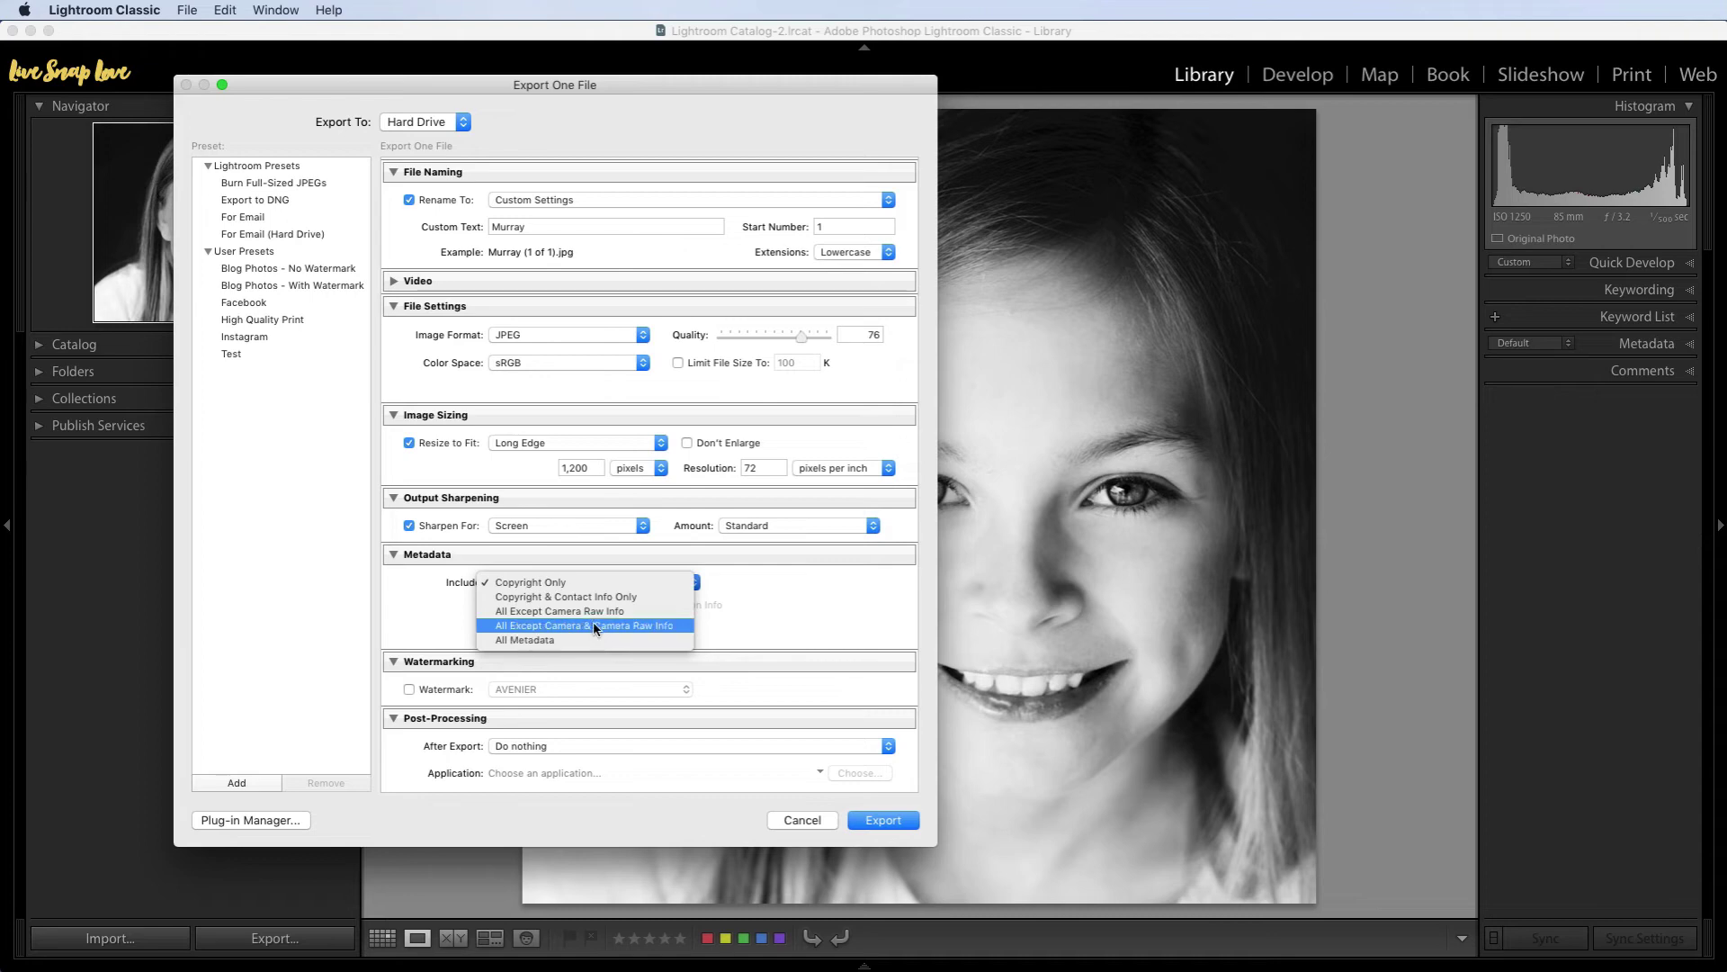
pyautogui.click(581, 589)
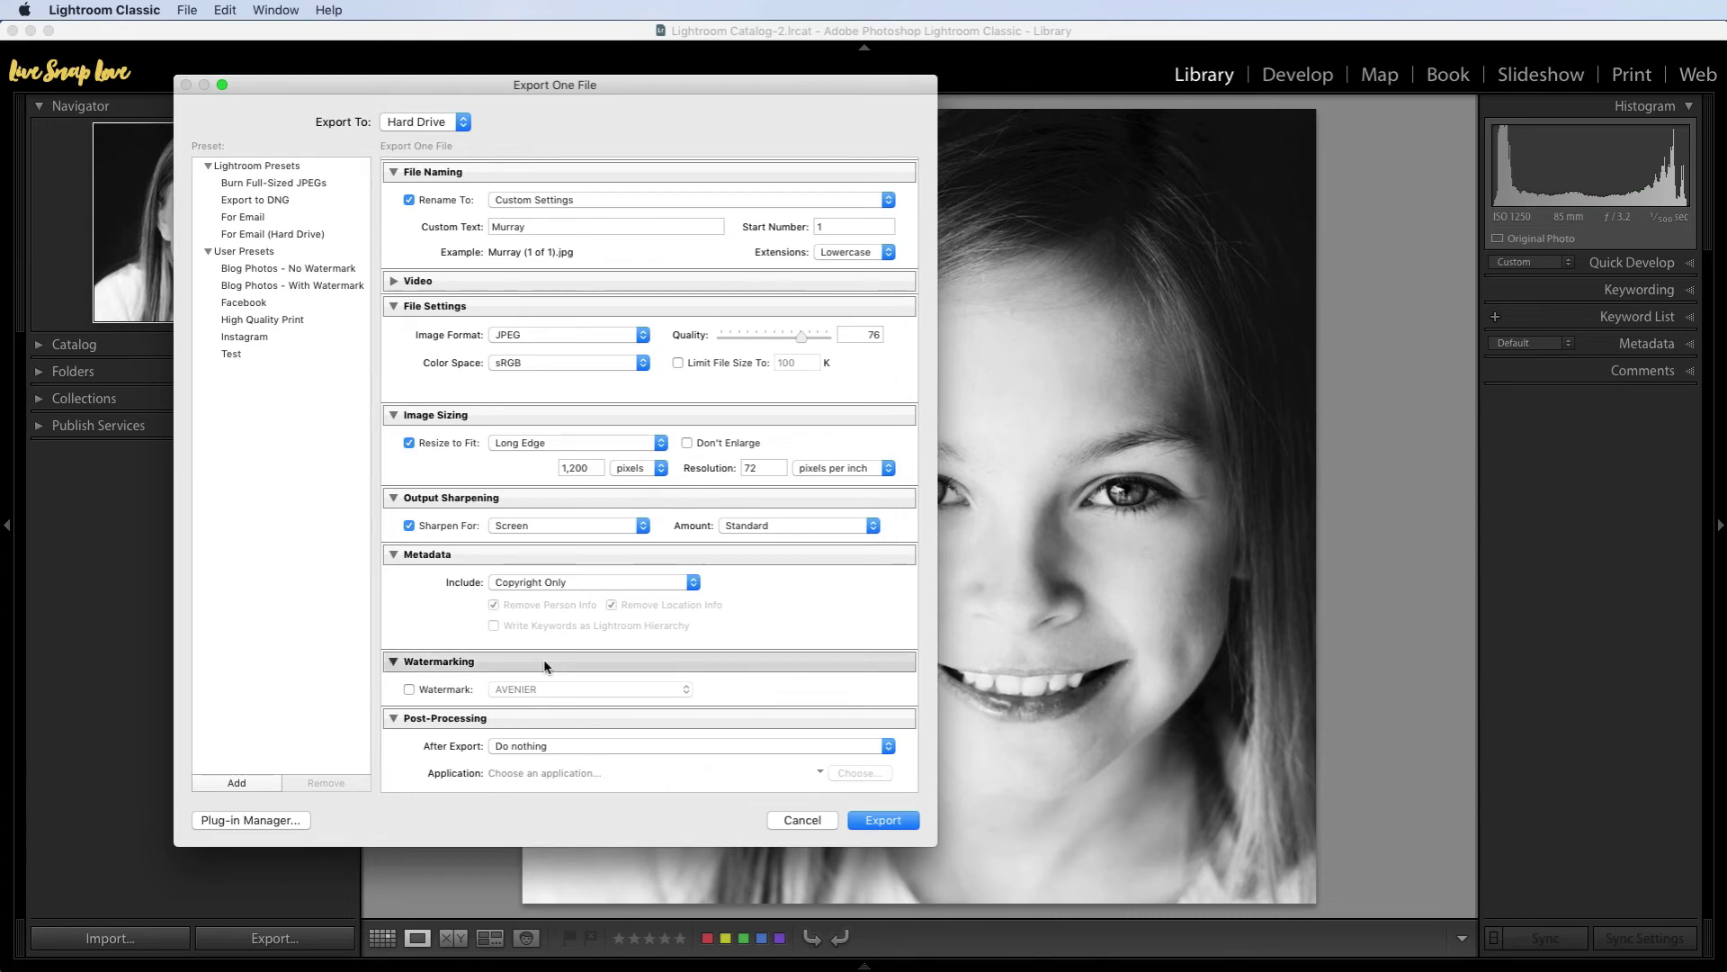
pyautogui.click(408, 690)
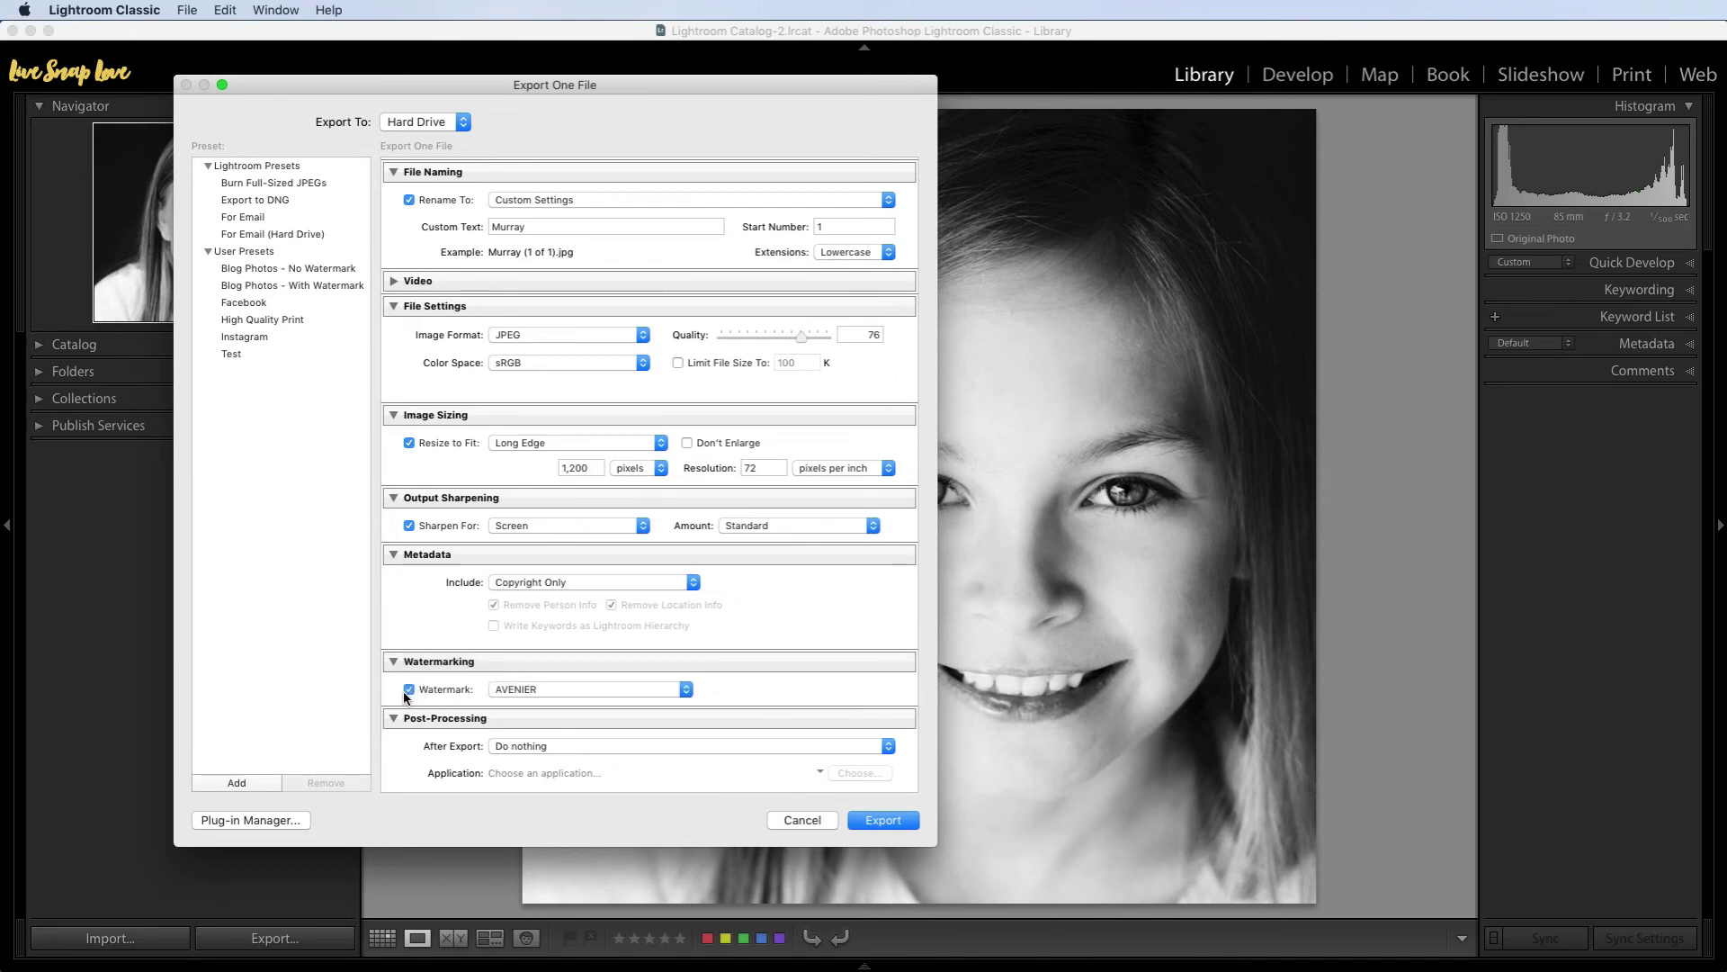
pyautogui.click(407, 691)
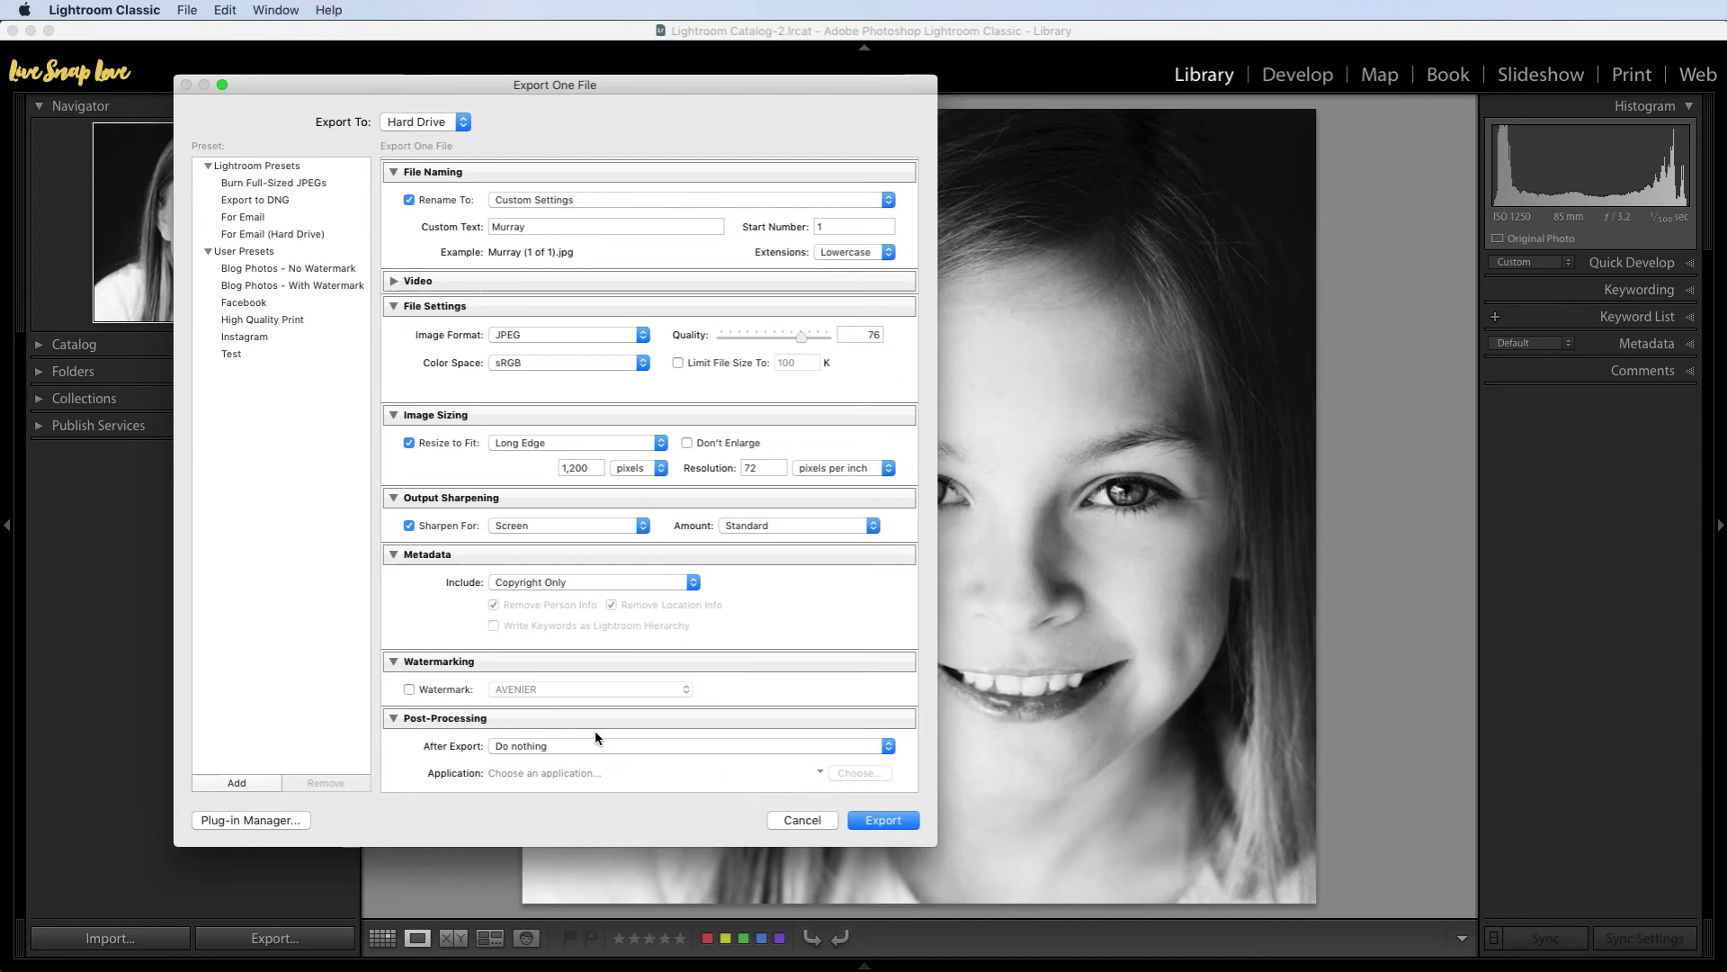
pyautogui.scroll(-2, 596, 738)
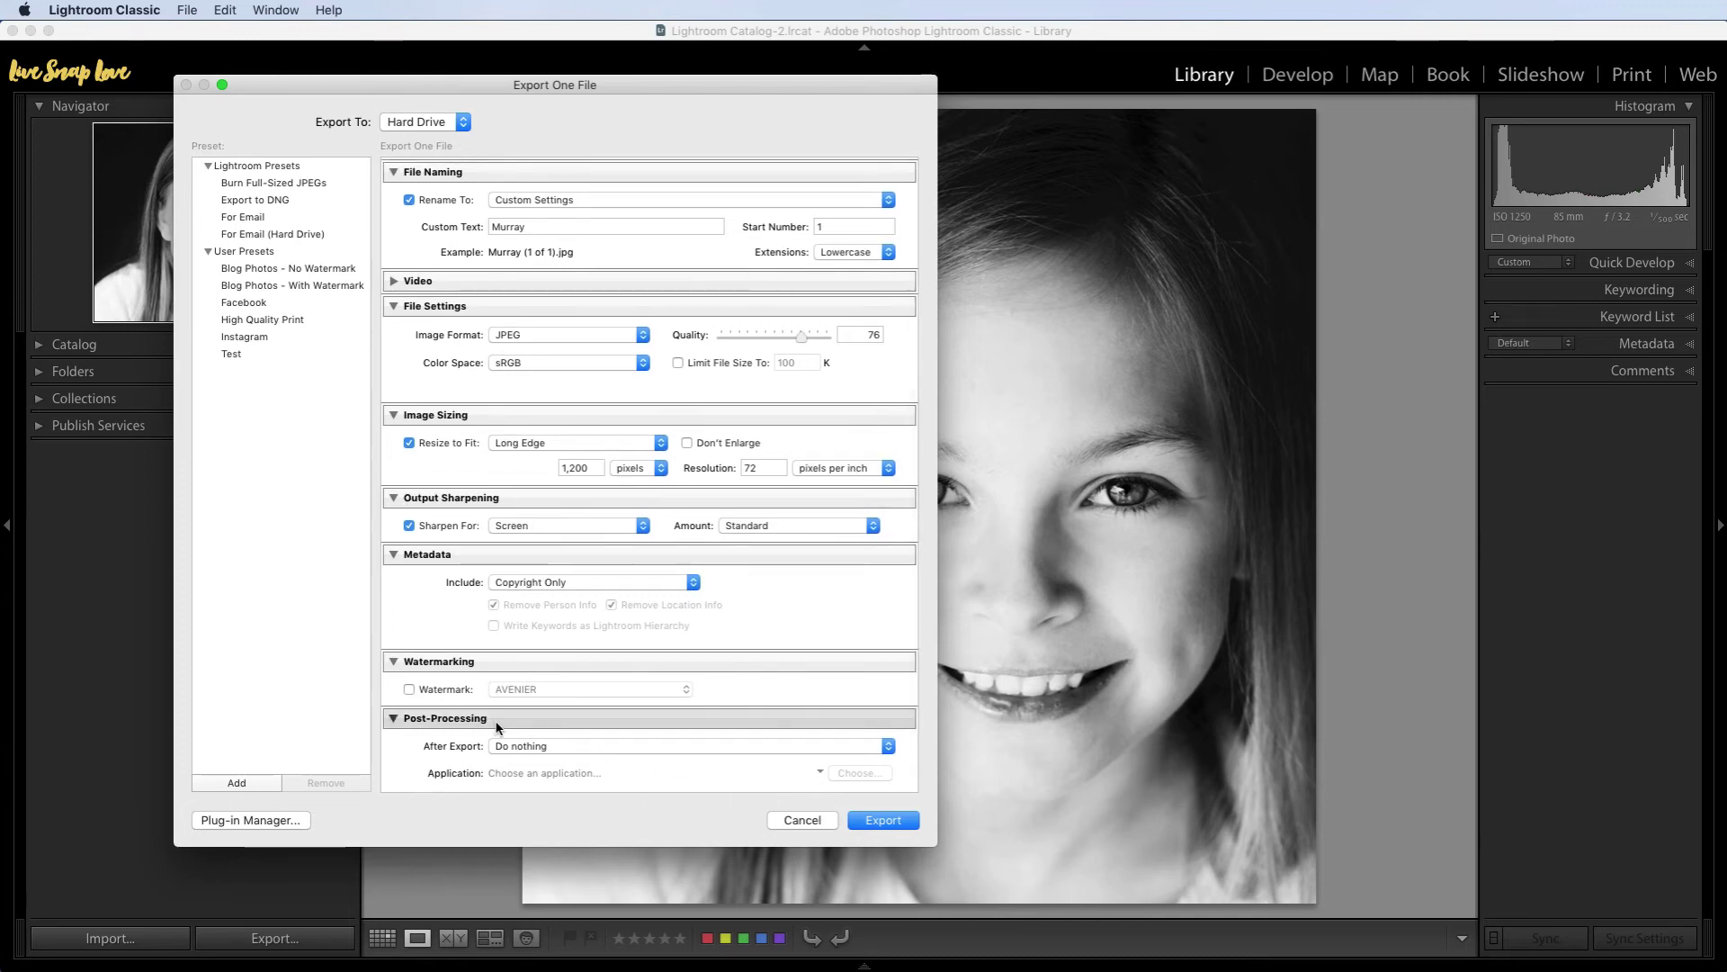
pyautogui.click(567, 746)
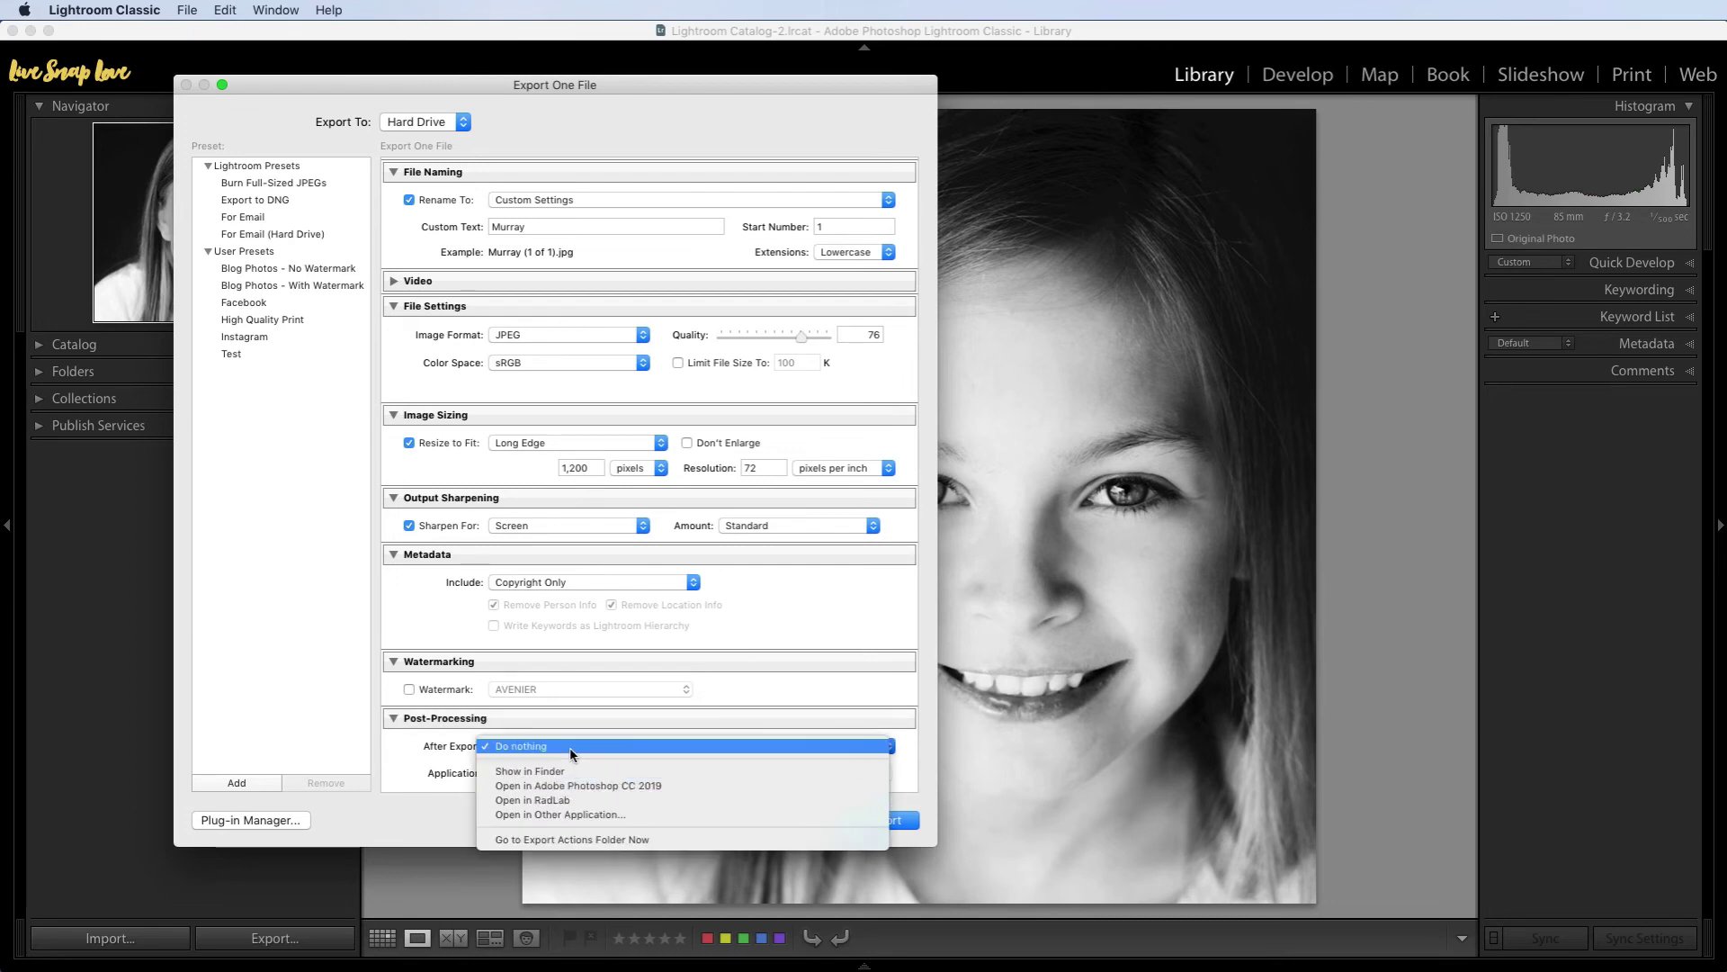
pyautogui.click(569, 746)
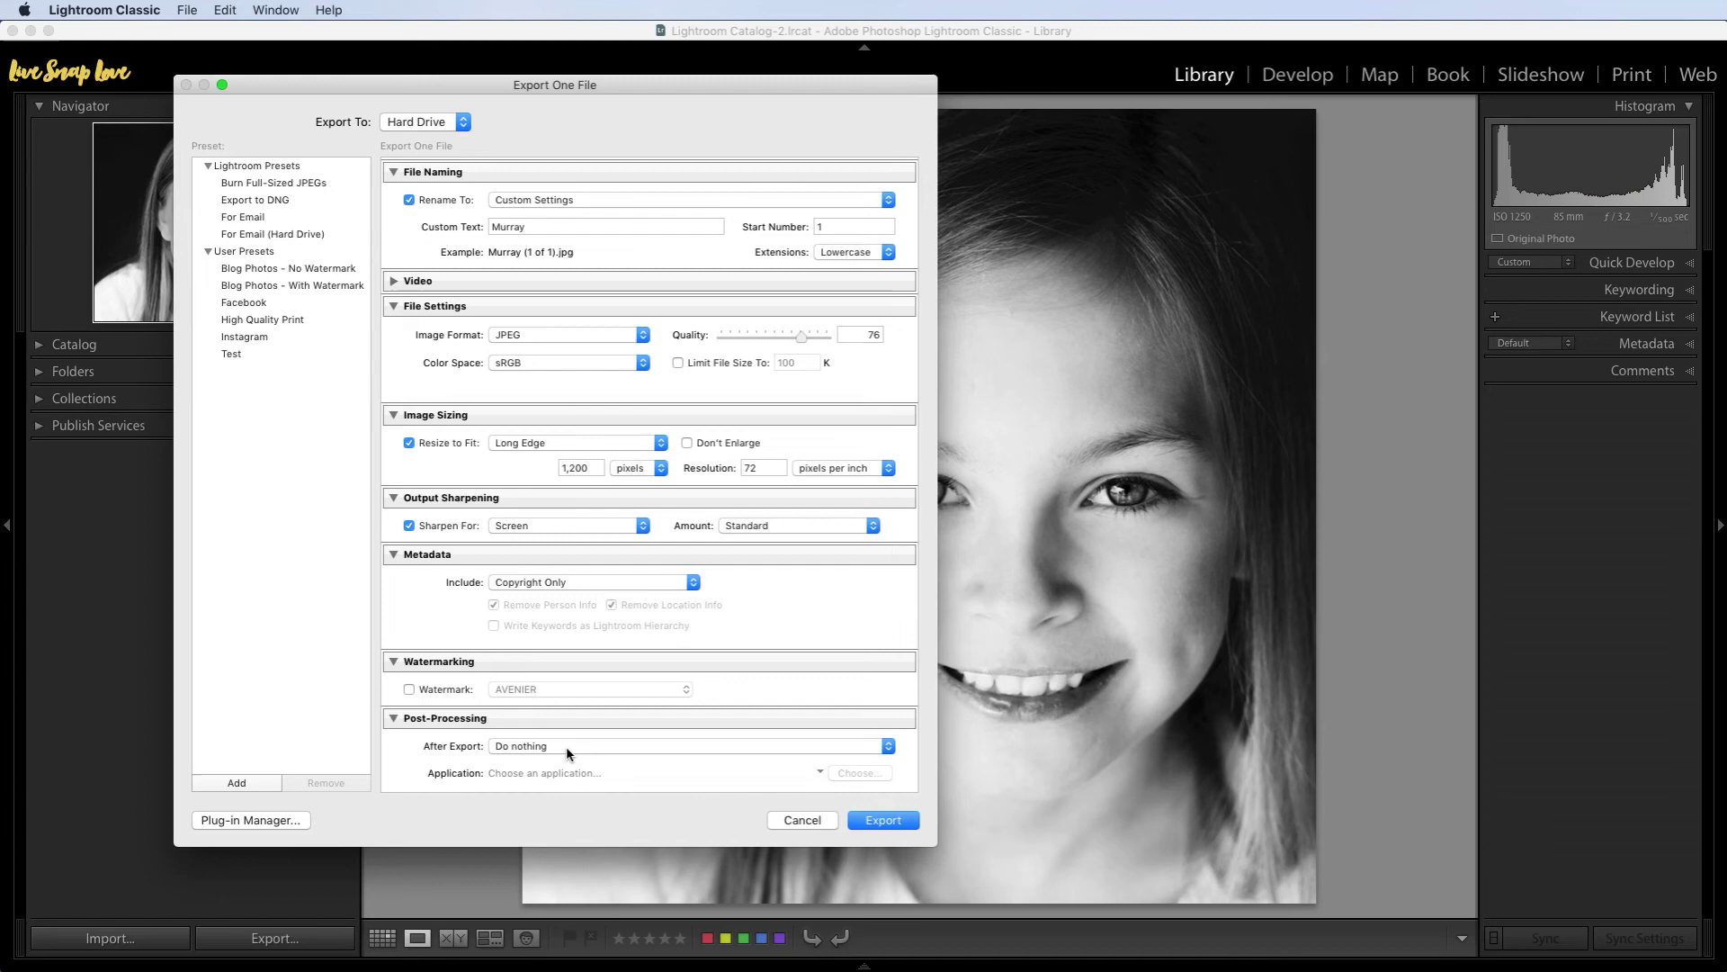
pyautogui.scroll(5, 549, 567)
pyautogui.scroll(-5, 556, 580)
# Export the cropped portrait with the configured JPEG settings.
pyautogui.click(882, 820)
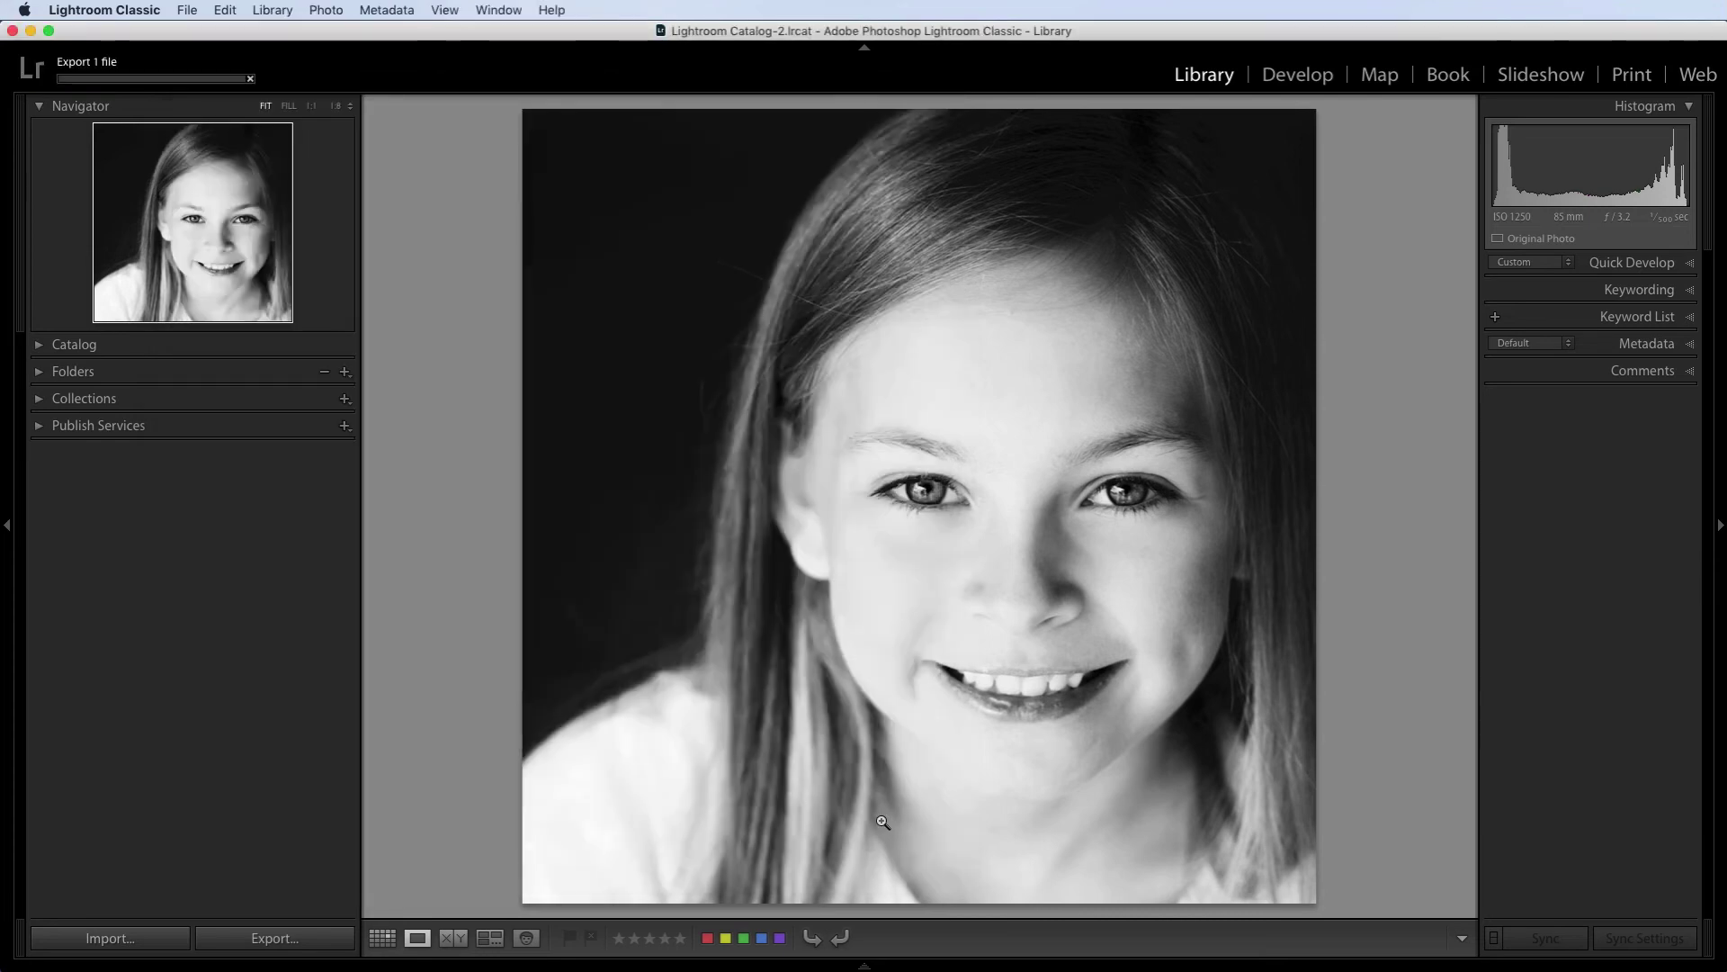